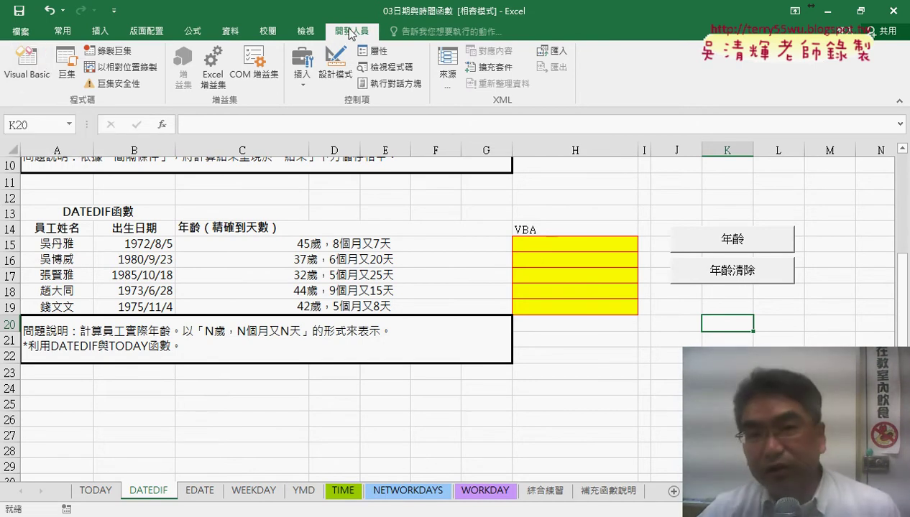
- Look through the ribbon customization settings in Excel Options, then close them
{"action": "left_click", "coordinate": [117, 14]}
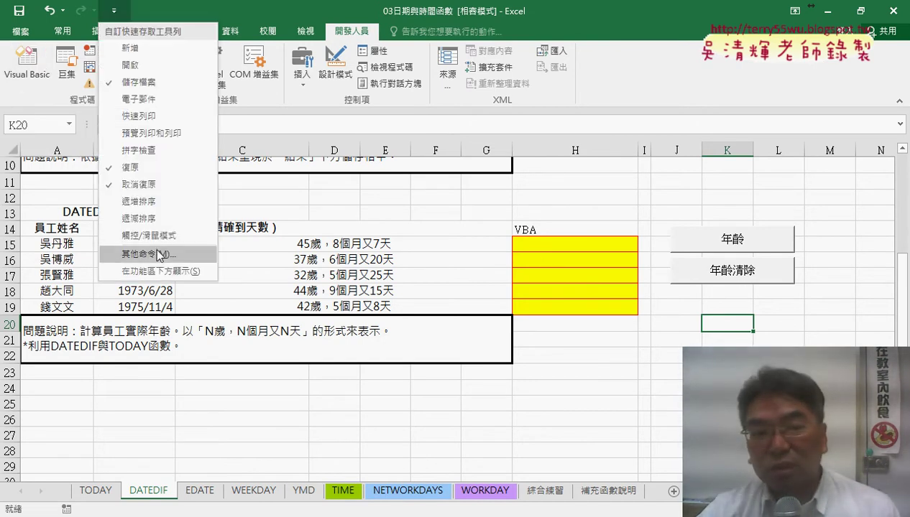
{"action": "left_click", "coordinate": [158, 252]}
{"action": "left_click", "coordinate": [181, 169]}
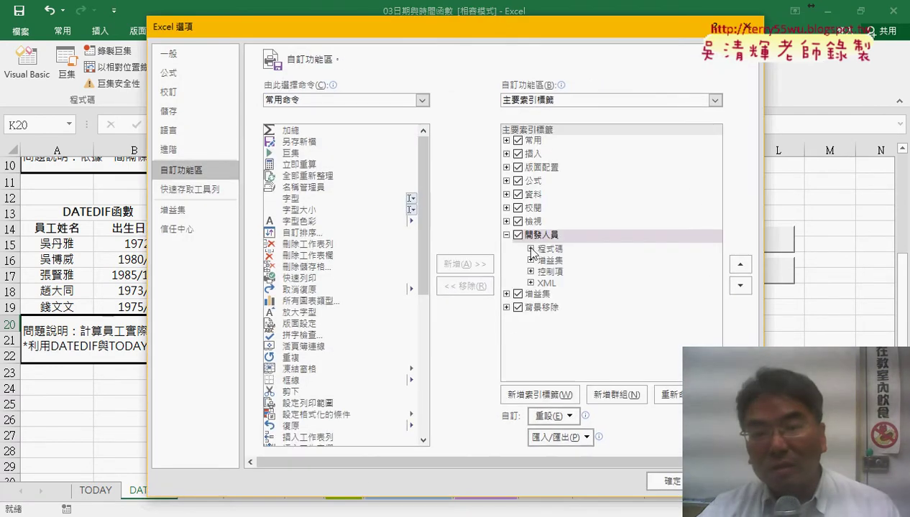
{"action": "left_click", "coordinate": [671, 481]}
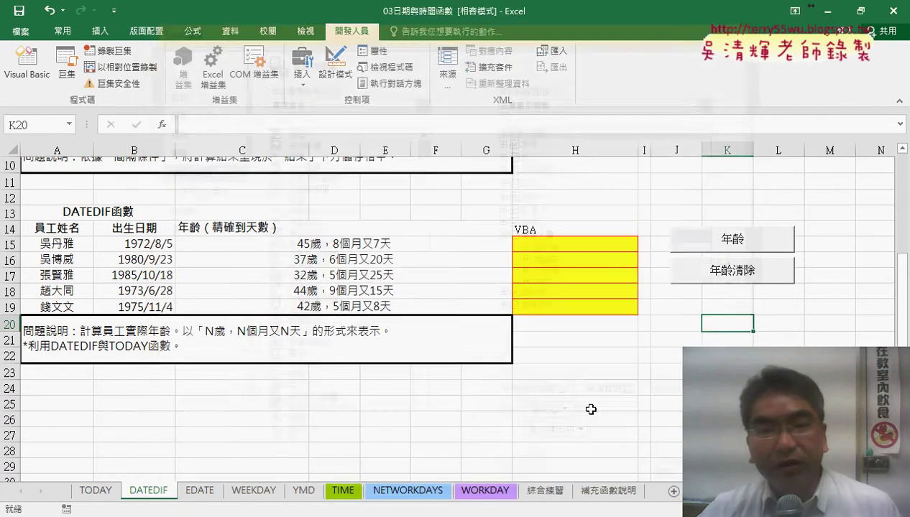
- Open the Visual Basic editor, insert a new module and select the whole 年齡 Sub
{"action": "left_click", "coordinate": [33, 80]}
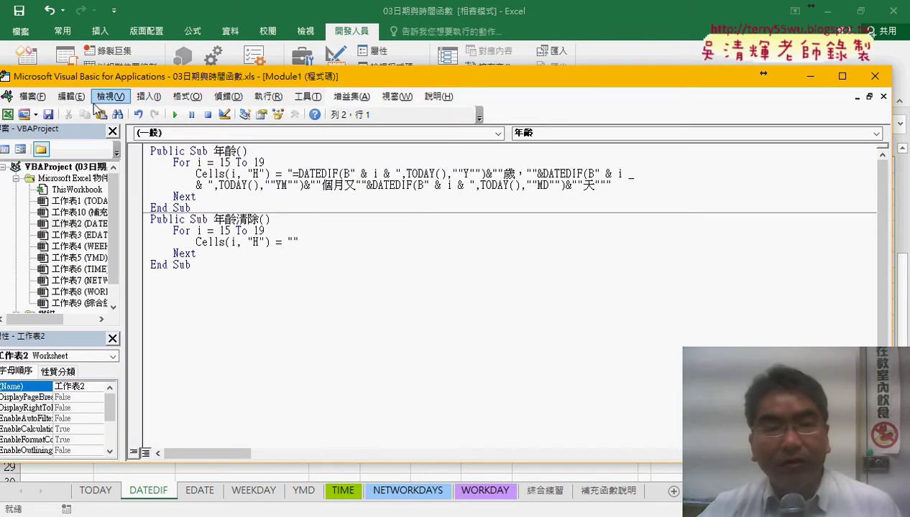
{"action": "left_click_drag", "start_coordinate": [126, 74], "coordinate": [290, 71]}
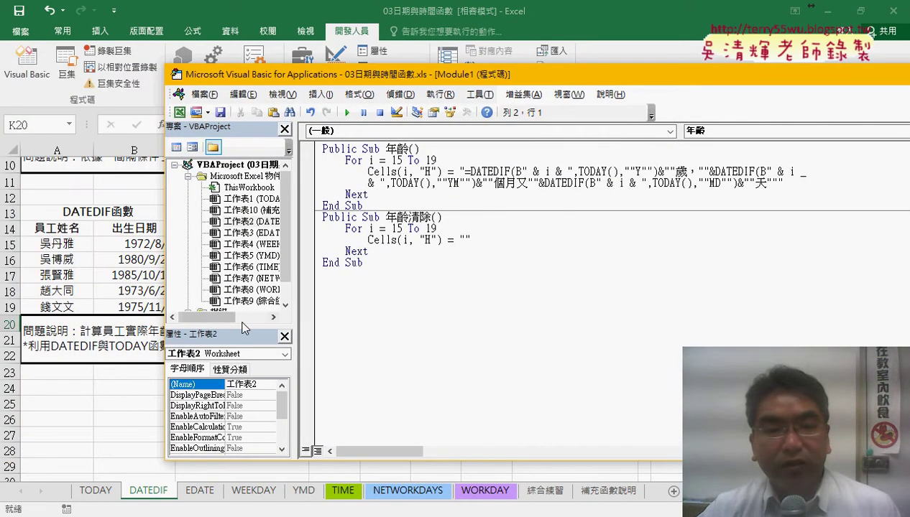
{"action": "left_click_drag", "start_coordinate": [238, 362], "coordinate": [238, 399]}
{"action": "right_click", "coordinate": [251, 267]}
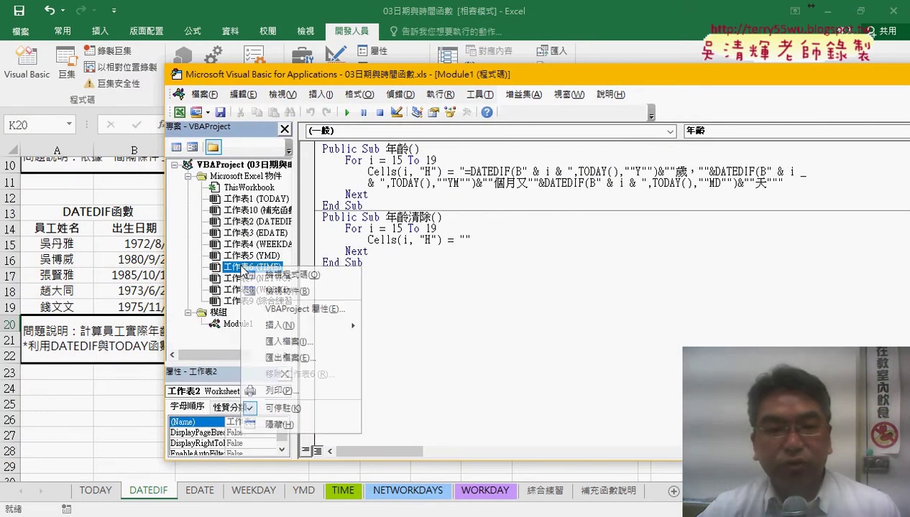
{"action": "mouse_move", "coordinate": [286, 333]}
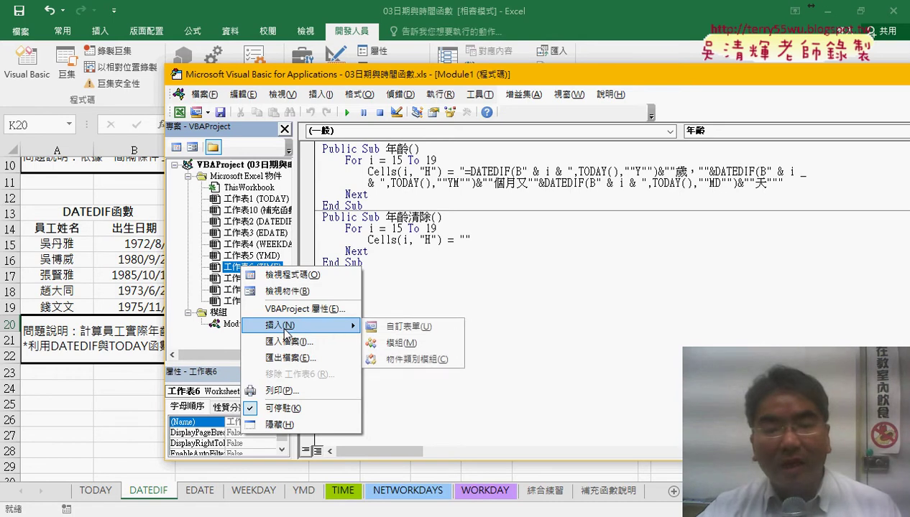
{"action": "left_click", "coordinate": [392, 345]}
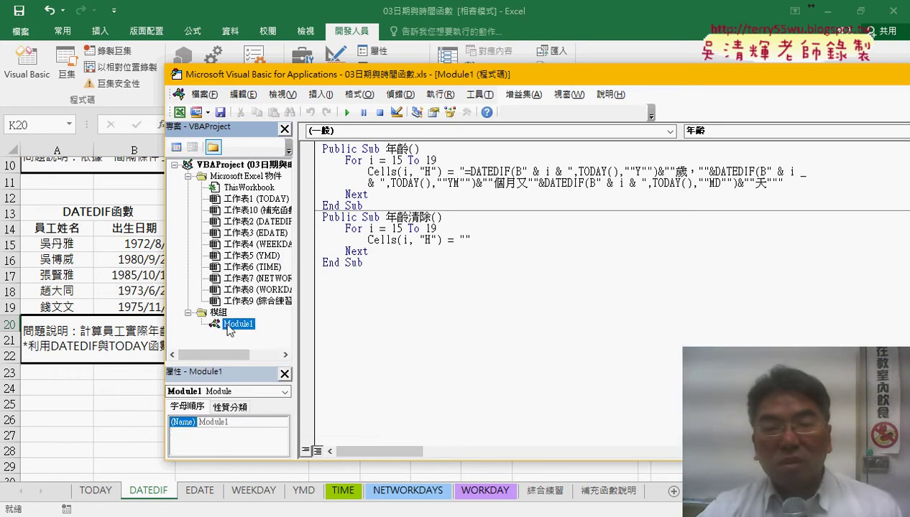
{"action": "left_click_drag", "start_coordinate": [398, 199], "coordinate": [321, 163]}
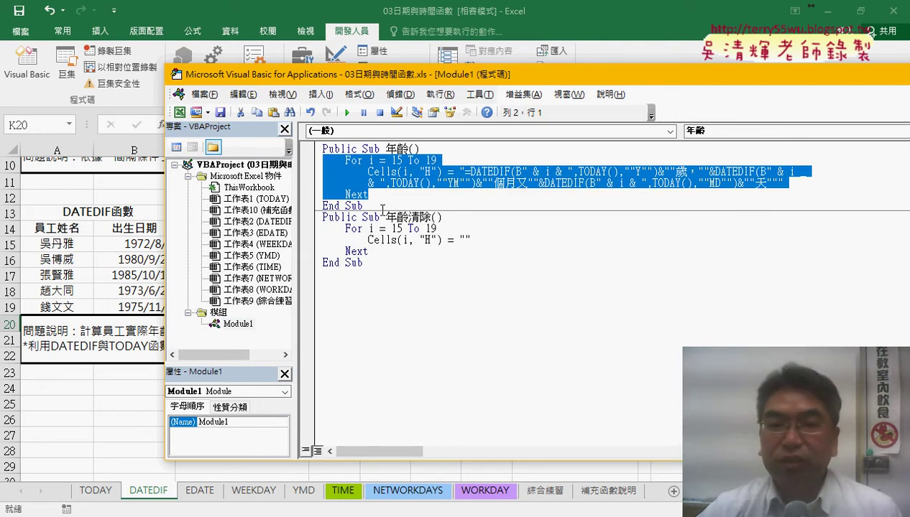
{"action": "left_click_drag", "start_coordinate": [382, 209], "coordinate": [316, 149]}
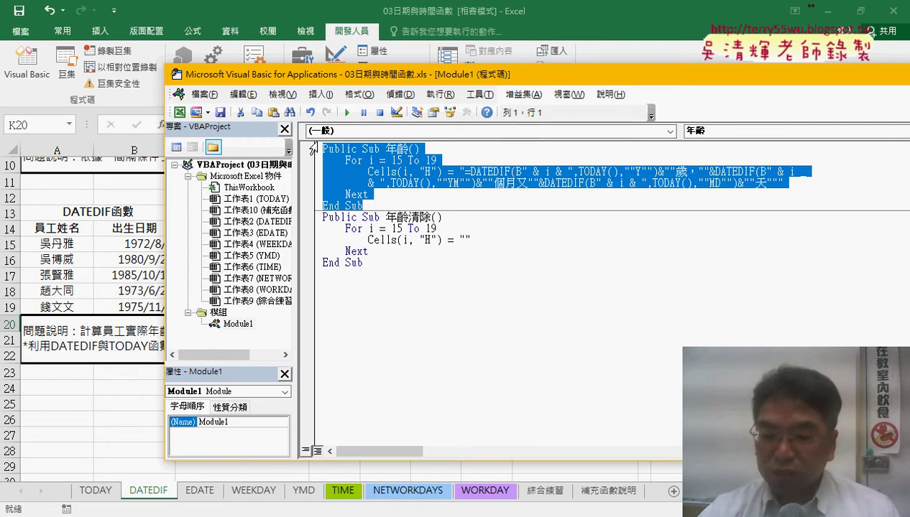
{"action": "key", "text": "Delete"}
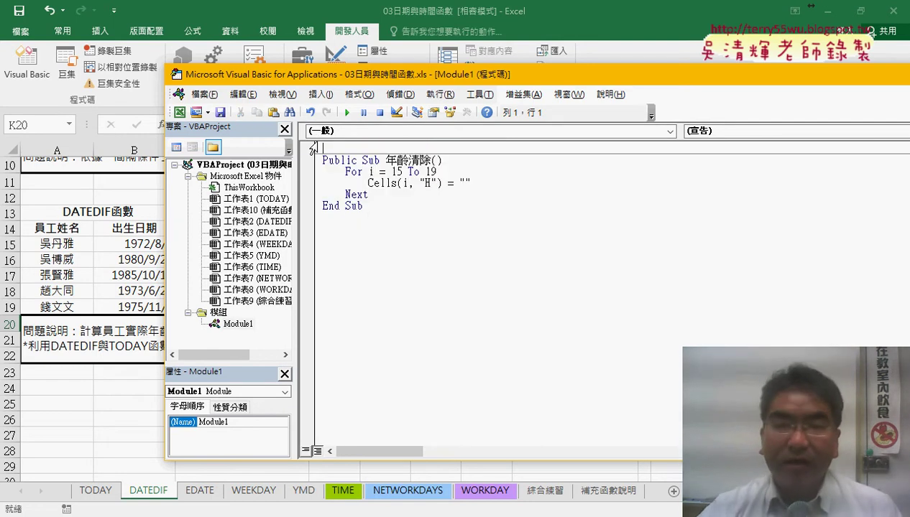
{"action": "key", "text": "Delete"}
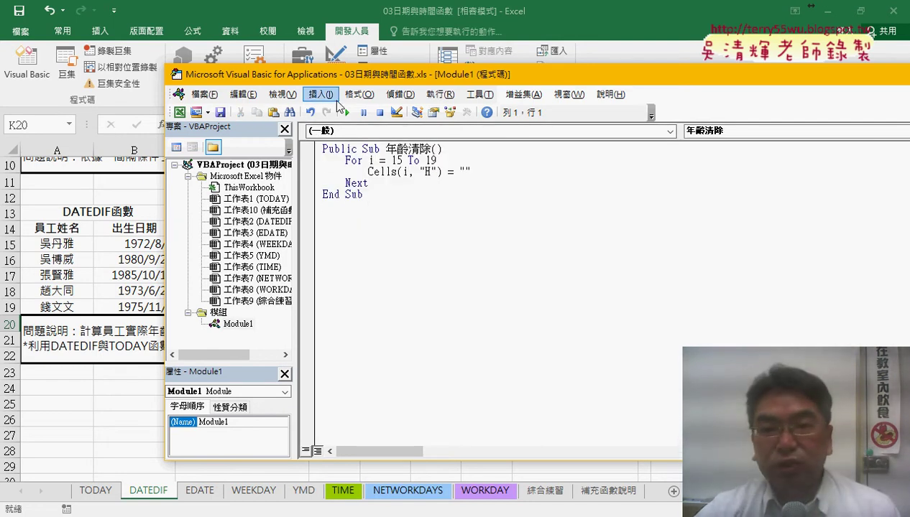
{"action": "left_click", "coordinate": [320, 94]}
{"action": "left_click", "coordinate": [327, 107]}
{"action": "left_click_drag", "start_coordinate": [374, 106], "coordinate": [364, 167]}
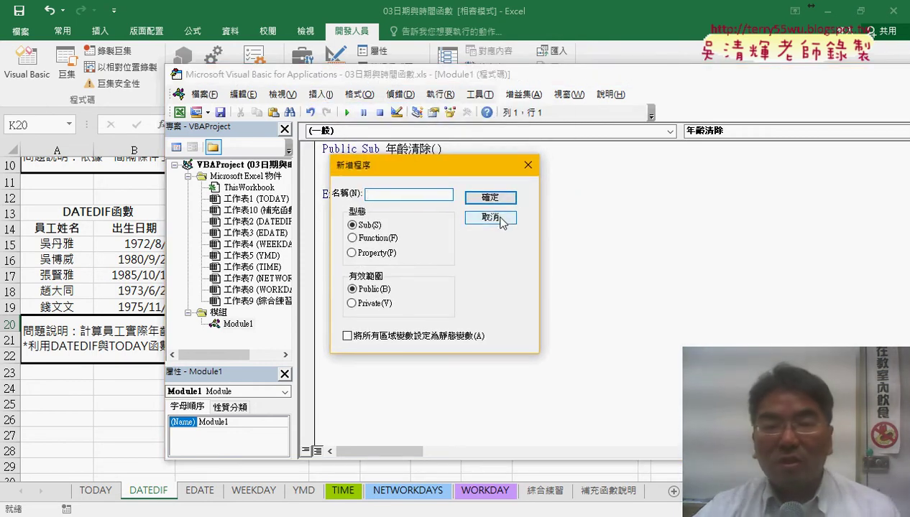
{"action": "left_click_drag", "start_coordinate": [437, 160], "coordinate": [438, 167]}
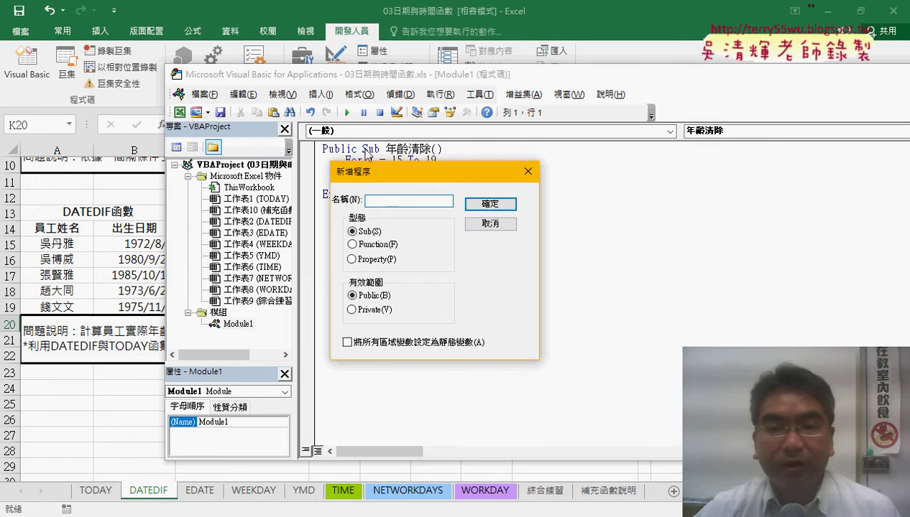
{"action": "left_click_drag", "start_coordinate": [373, 171], "coordinate": [419, 159]}
{"action": "left_click", "coordinate": [540, 223]}
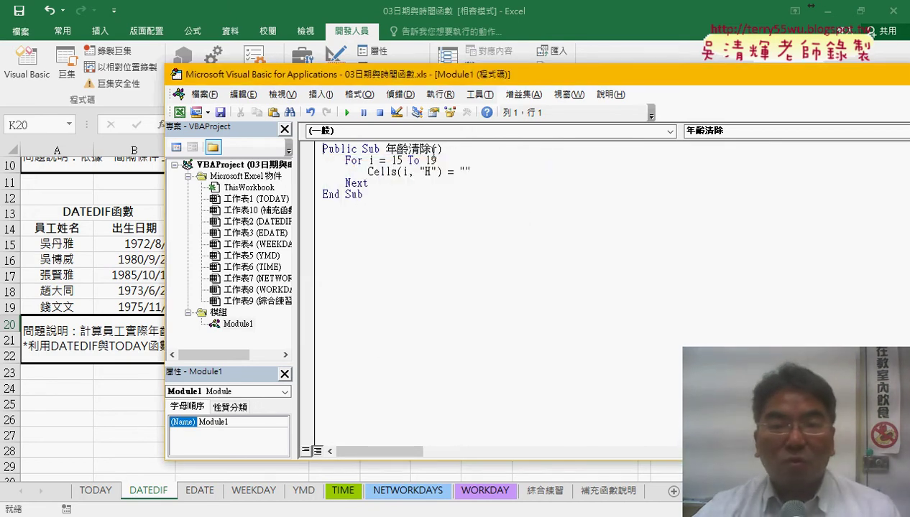
{"action": "left_click_drag", "start_coordinate": [413, 75], "coordinate": [590, 65]}
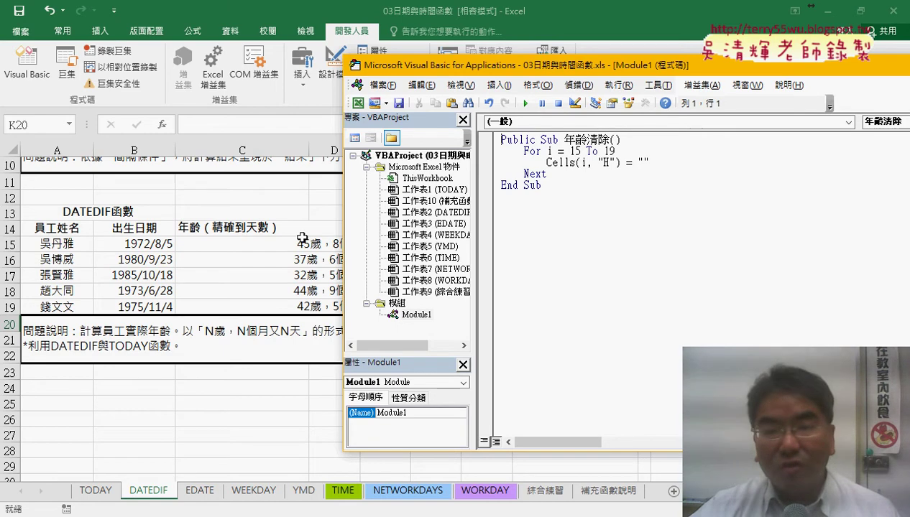
{"action": "left_click_drag", "start_coordinate": [570, 151], "coordinate": [615, 151]}
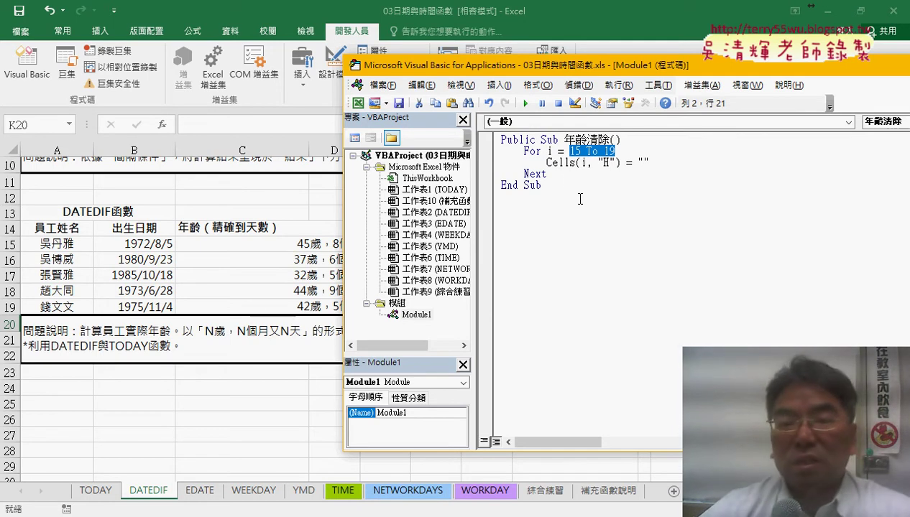
{"action": "left_click", "coordinate": [547, 172]}
{"action": "left_click_drag", "start_coordinate": [546, 162], "coordinate": [639, 162]}
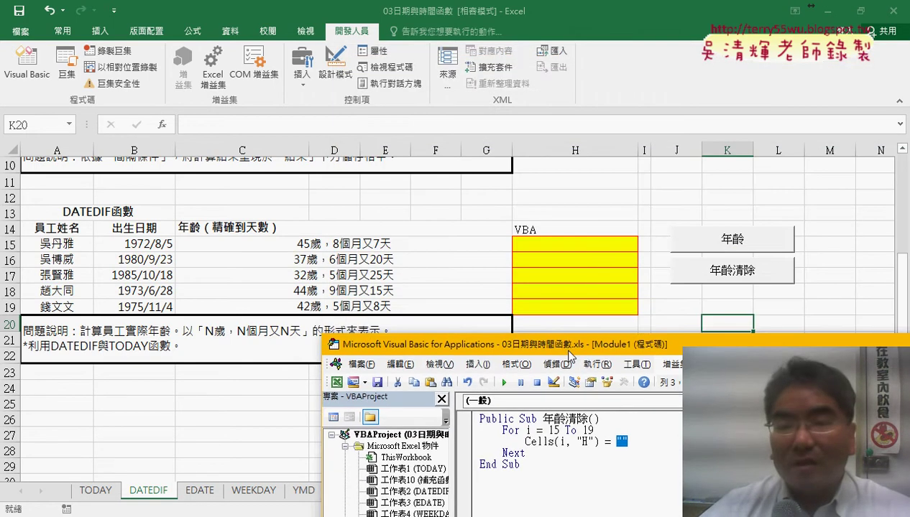
{"action": "left_click_drag", "start_coordinate": [590, 72], "coordinate": [569, 351]}
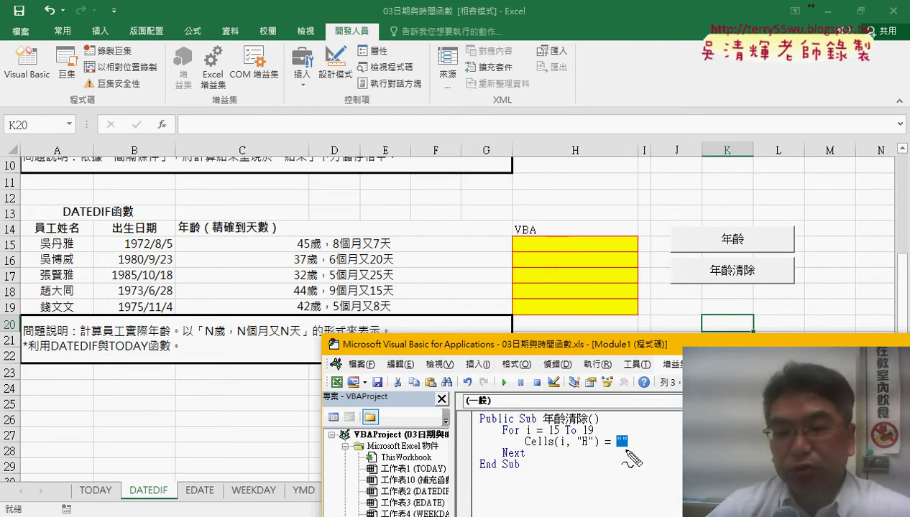
{"action": "left_click_drag", "start_coordinate": [625, 452], "coordinate": [624, 450]}
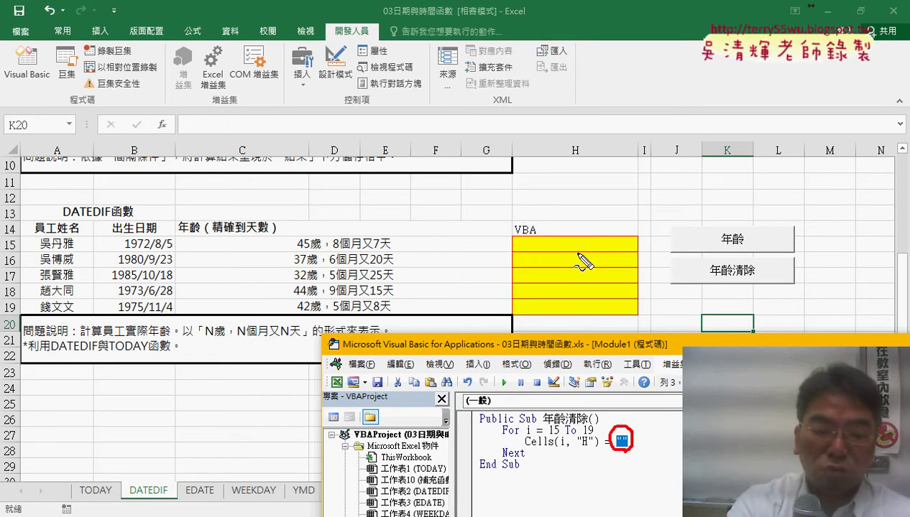
{"action": "key", "text": "Escape"}
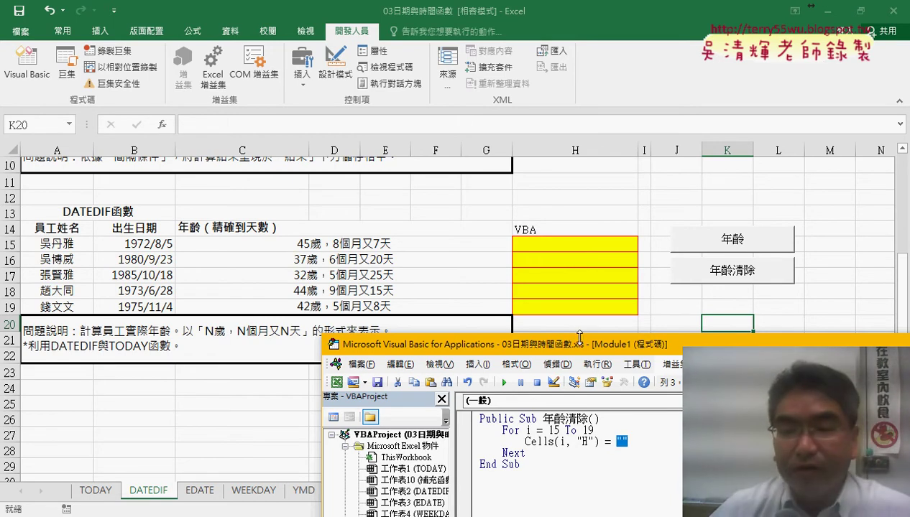
{"action": "left_click_drag", "start_coordinate": [579, 341], "coordinate": [480, 135]}
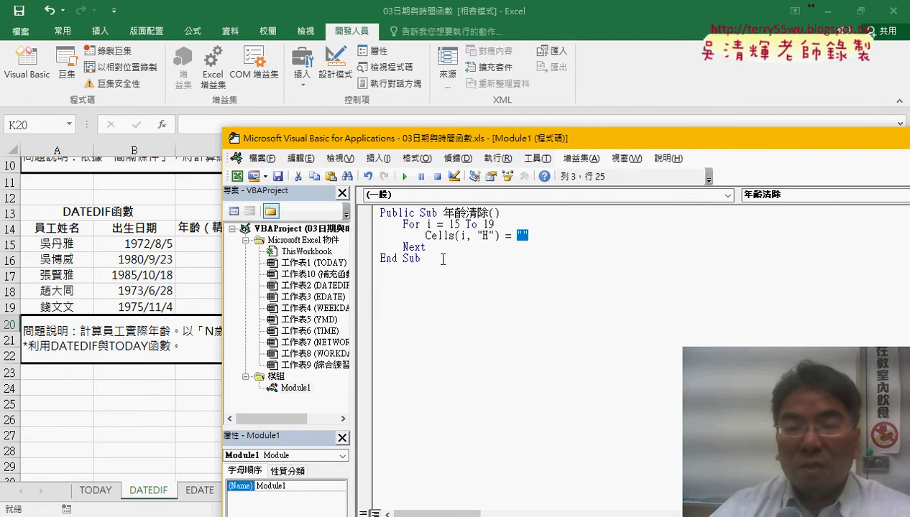
- Duplicate the 年齡清除 Sub below itself and delete 清除 so the copy is named 年齡()
{"action": "left_click_drag", "start_coordinate": [443, 259], "coordinate": [372, 216]}
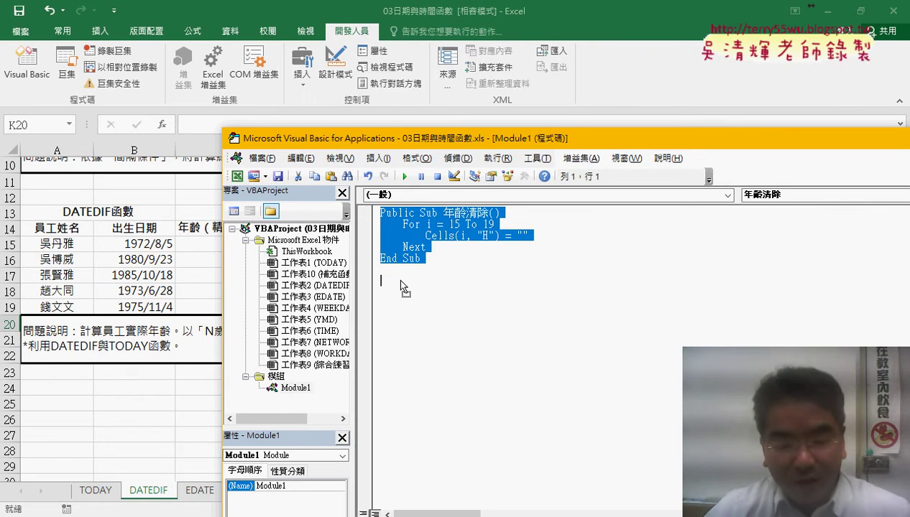
{"action": "left_click_drag", "start_coordinate": [400, 281], "coordinate": [400, 281]}
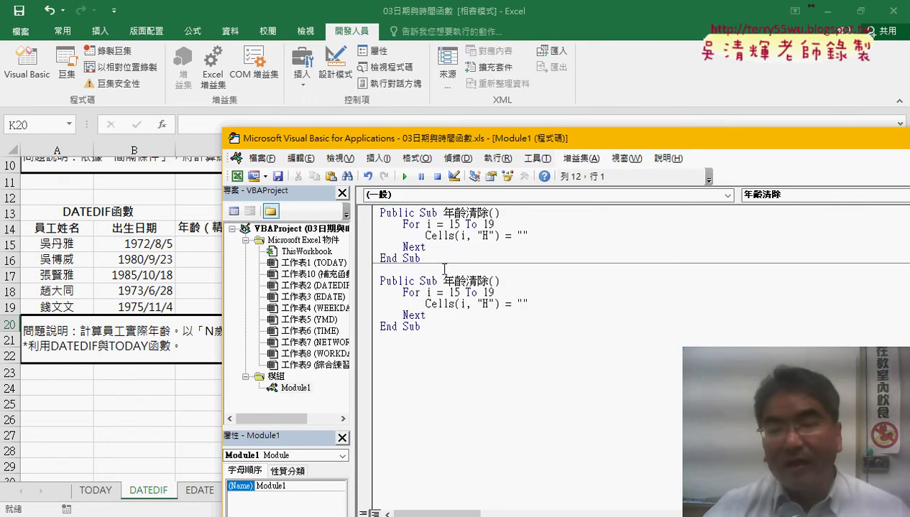
{"action": "left_click_drag", "start_coordinate": [467, 281], "coordinate": [490, 281]}
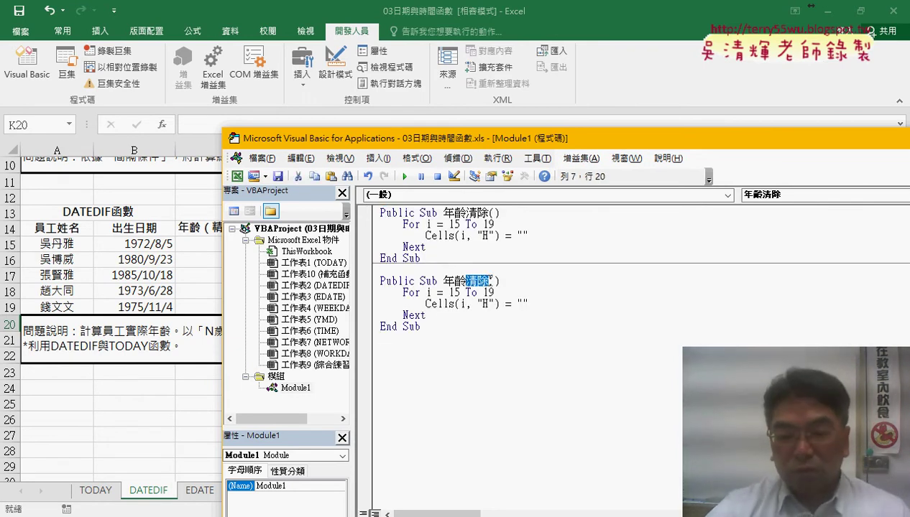
{"action": "key", "text": "Delete"}
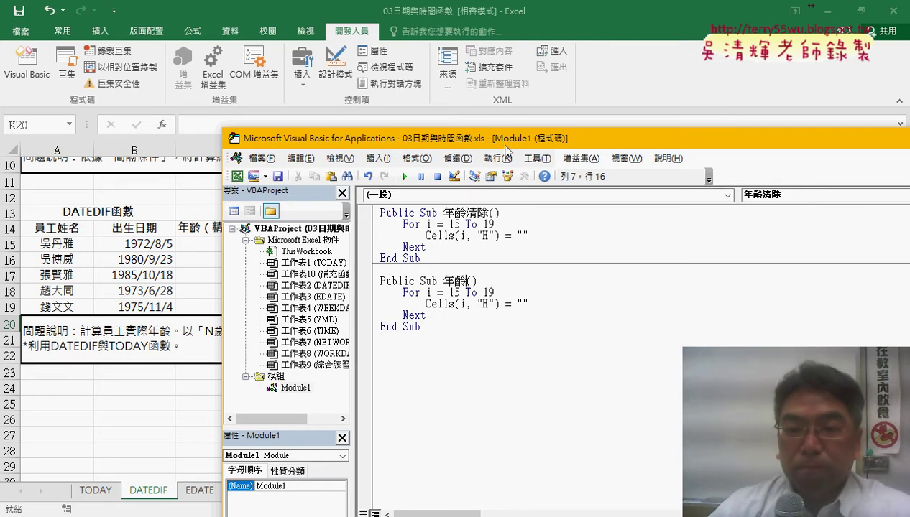
{"action": "mouse_move", "coordinate": [505, 147]}
{"action": "left_mouse_down"}
{"action": "mouse_move", "coordinate": [486, 306]}
{"action": "mouse_move", "coordinate": [469, 299]}
{"action": "left_mouse_up"}
{"action": "left_click", "coordinate": [489, 442]}
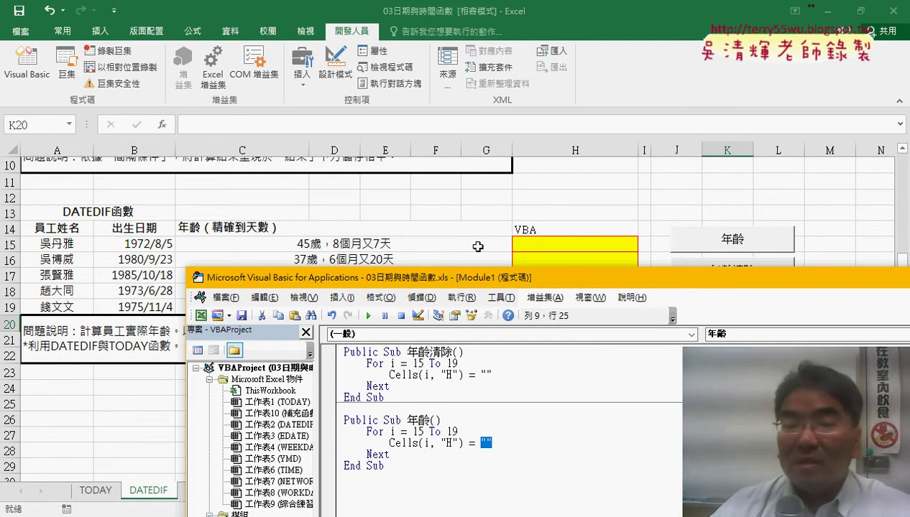
- Copy the full DATEDIF/TODAY age formula text from cell C15's formula bar
{"action": "left_click", "coordinate": [389, 246]}
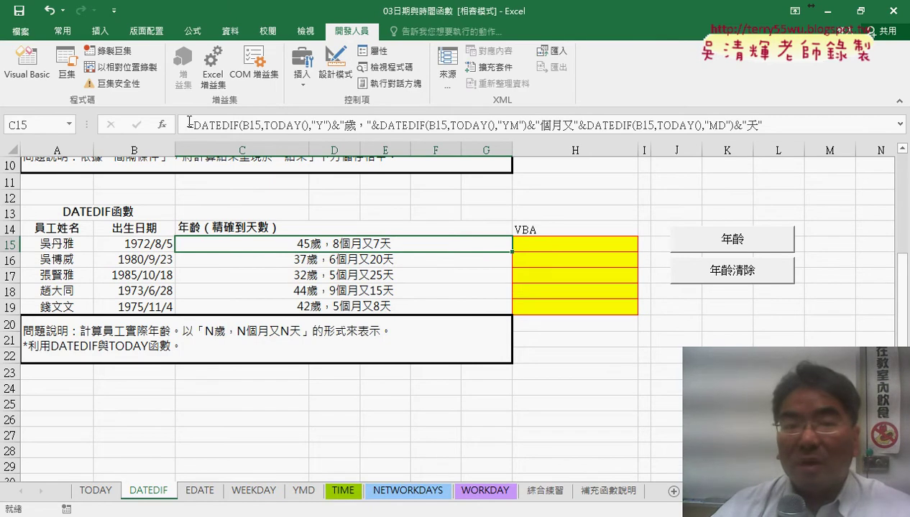
{"action": "left_click", "coordinate": [698, 120]}
{"action": "triple_click", "coordinate": [788, 122]}
{"action": "key", "text": "ctrl+c"}
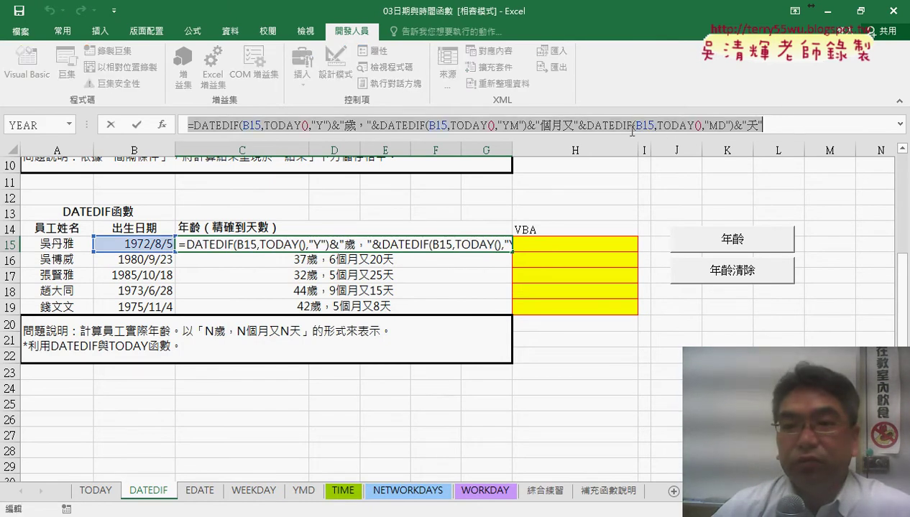
{"action": "right_click", "coordinate": [616, 126]}
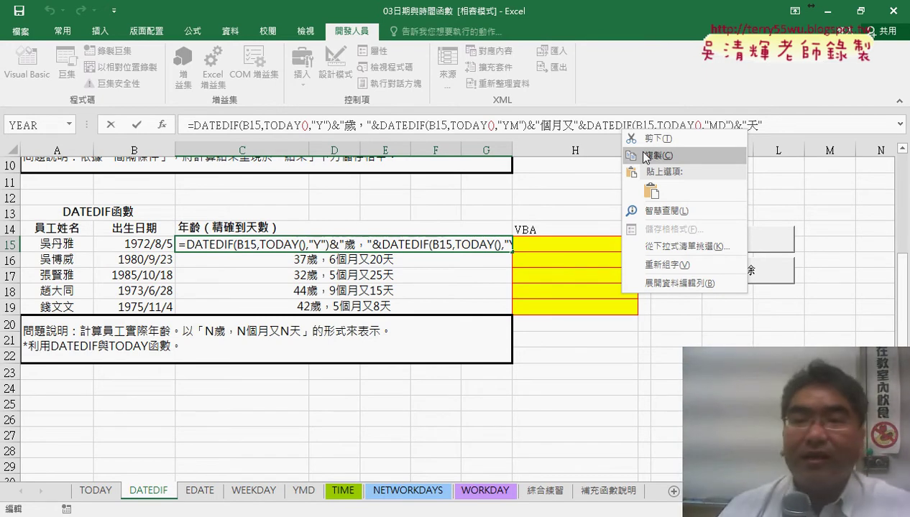
{"action": "key", "text": "Escape"}
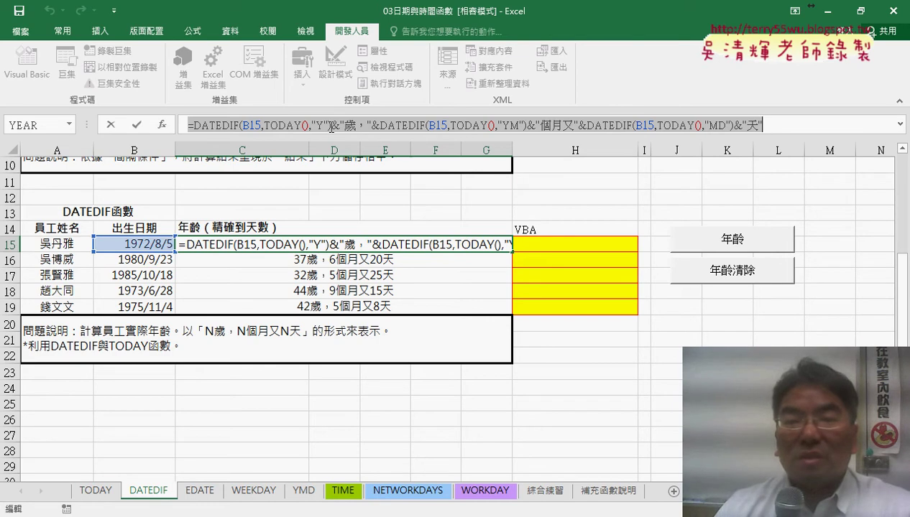
{"action": "right_click", "coordinate": [407, 126]}
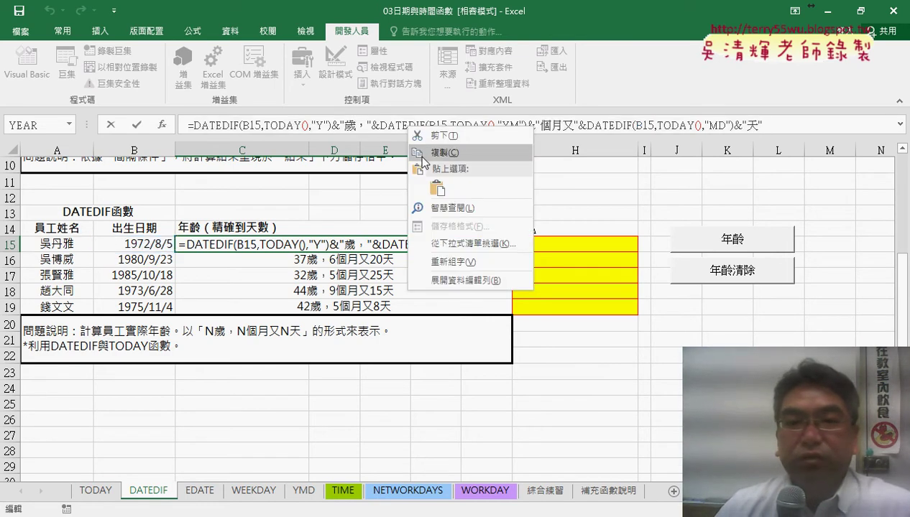
{"action": "left_click", "coordinate": [416, 152]}
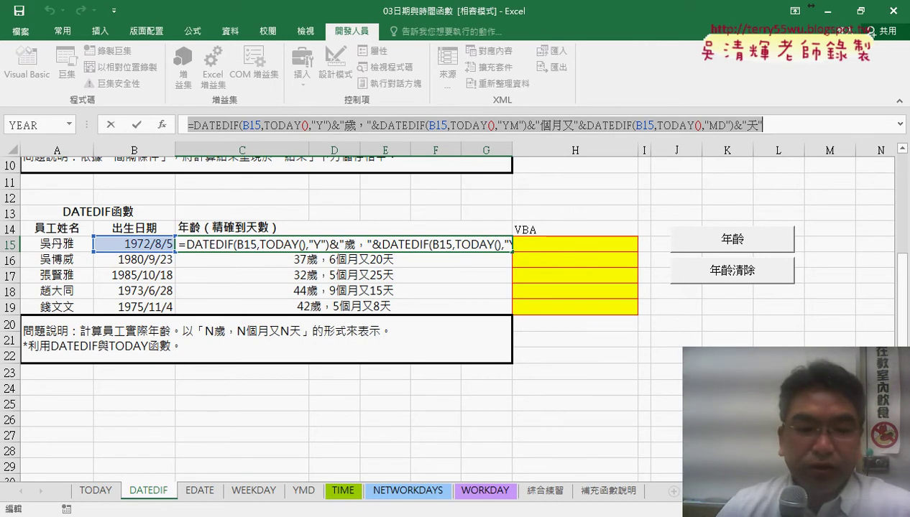
{"action": "key", "text": "super"}
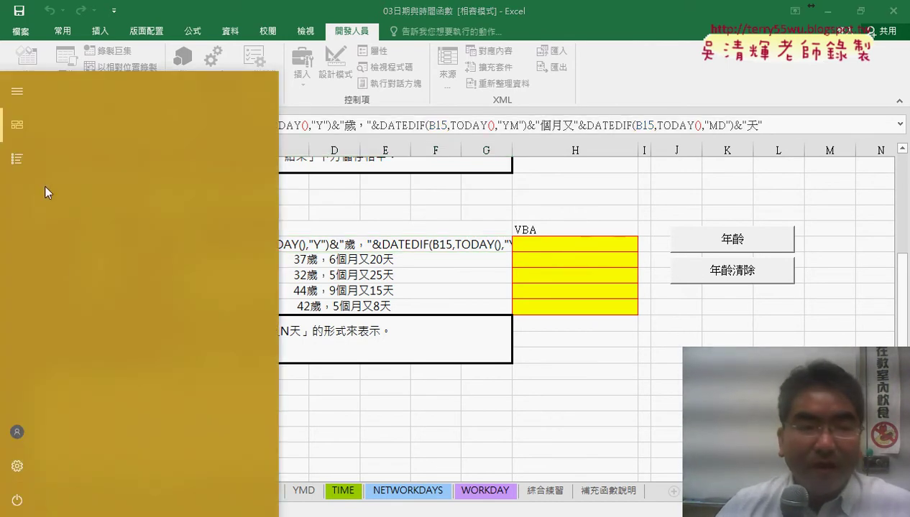
- Show the Start menu's All apps list and scroll down to the O–W programs
{"action": "left_click", "coordinate": [17, 159]}
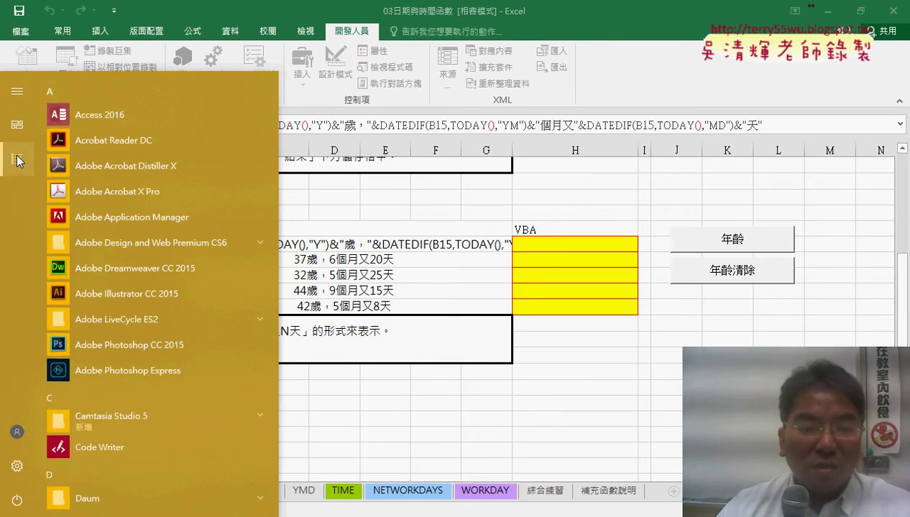
{"action": "scroll", "coordinate": [153, 350], "scroll_direction": "down", "scroll_amount": 5}
{"action": "scroll", "coordinate": [154, 352], "scroll_direction": "down", "scroll_amount": 5}
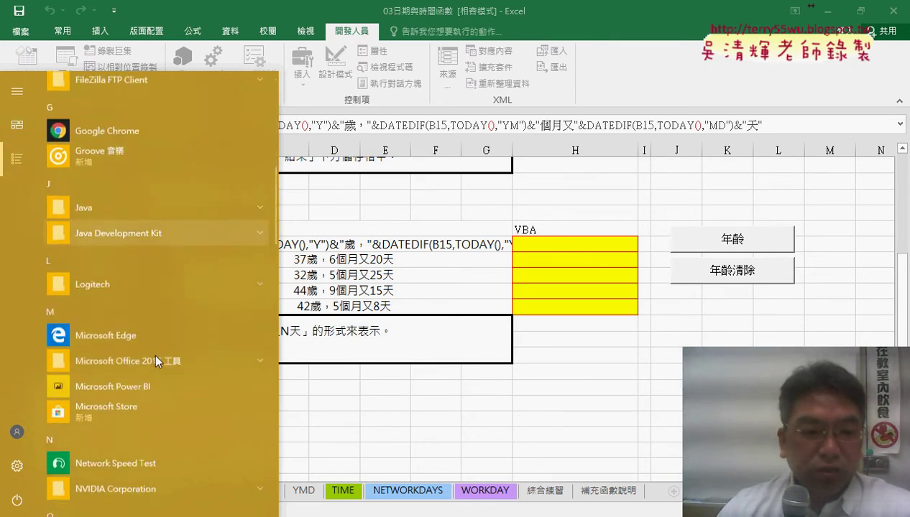
{"action": "scroll", "coordinate": [154, 352], "scroll_direction": "down", "scroll_amount": 5}
{"action": "scroll", "coordinate": [154, 352], "scroll_direction": "down", "scroll_amount": 5}
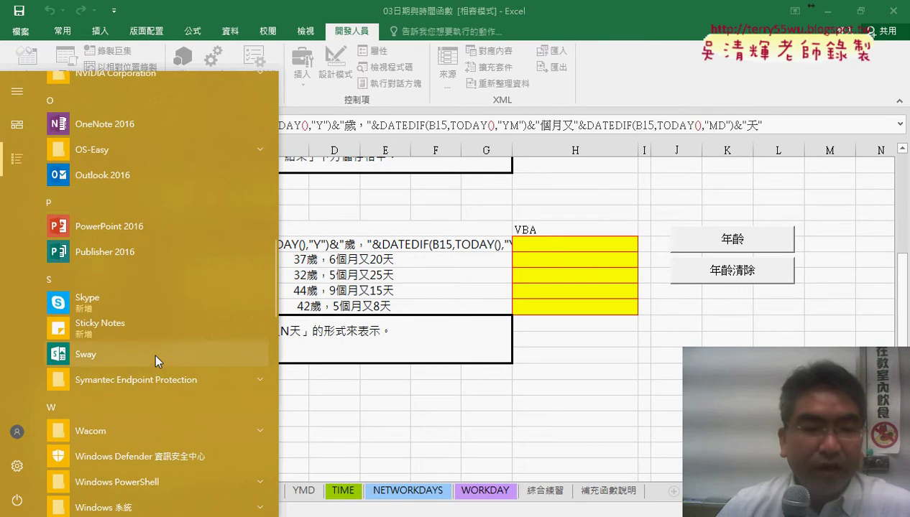
{"action": "scroll", "coordinate": [153, 352], "scroll_direction": "down", "scroll_amount": 5}
{"action": "scroll", "coordinate": [153, 352], "scroll_direction": "down", "scroll_amount": 3}
- Start Word 2016 with a blank document and paste the DATEDIF formula into it
{"action": "left_click", "coordinate": [129, 228]}
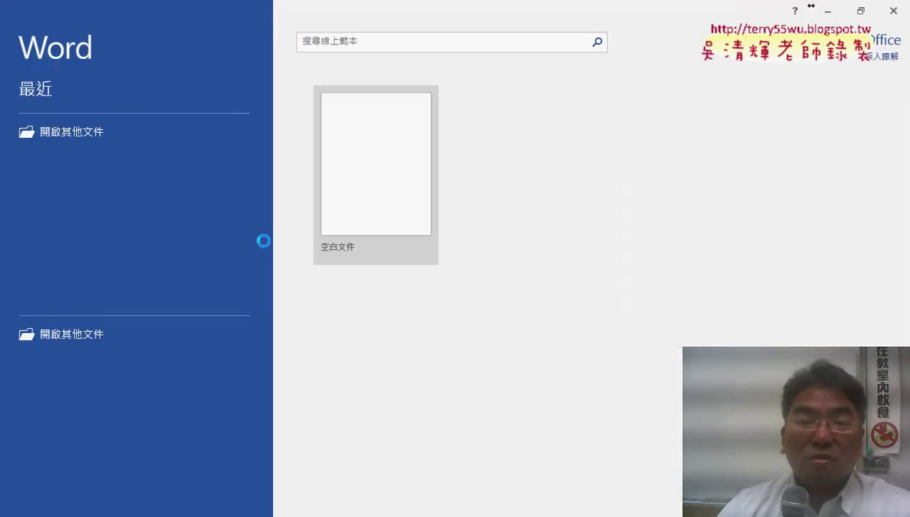
{"action": "left_click", "coordinate": [344, 200]}
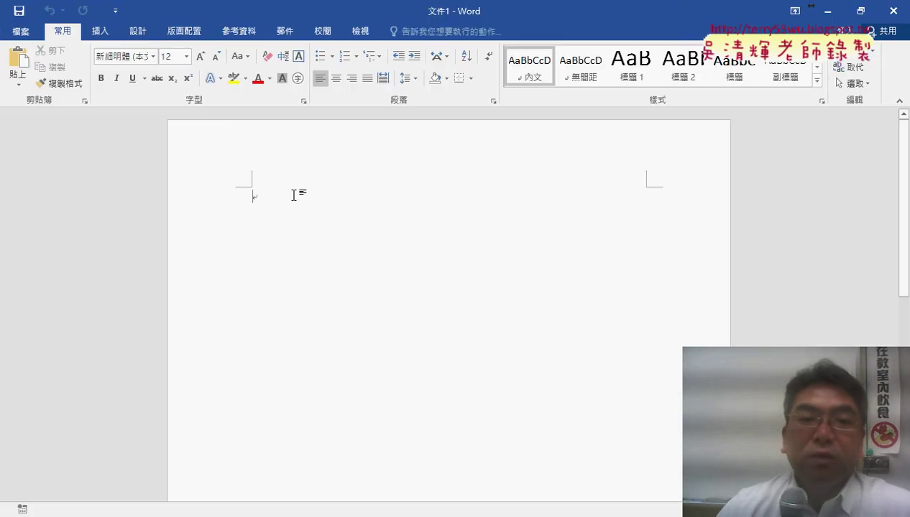
{"action": "right_click", "coordinate": [293, 196]}
{"action": "left_click", "coordinate": [320, 255]}
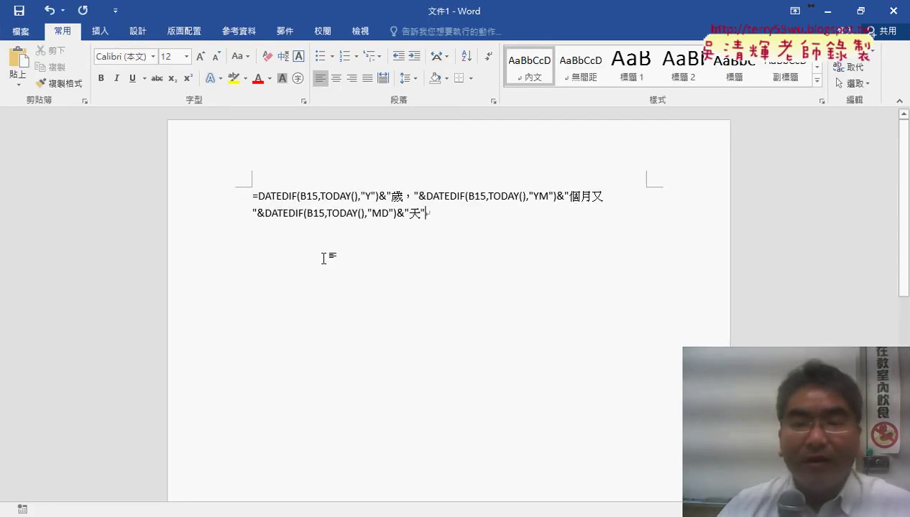
- Try adding quotes around the first Y argument, then undo both edits
{"action": "left_click", "coordinate": [362, 196]}
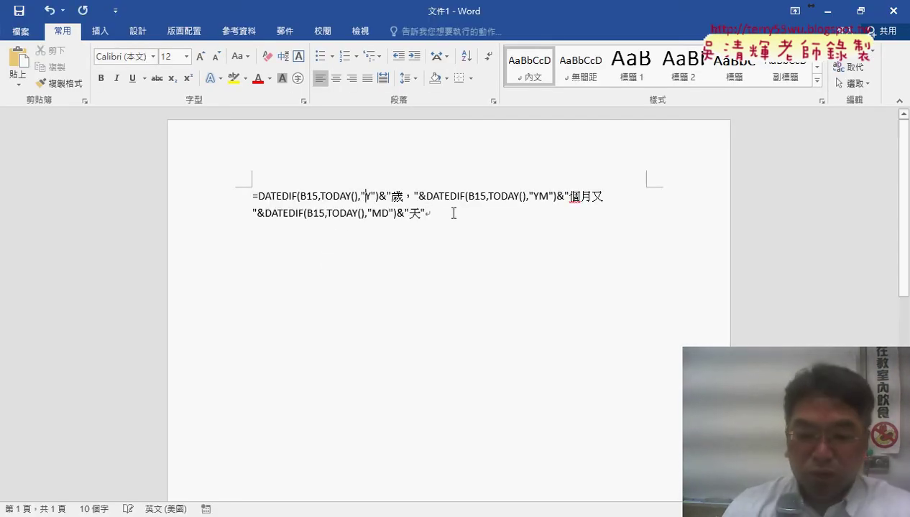
{"action": "type", "text": "\""}
{"action": "key", "text": "Right"}
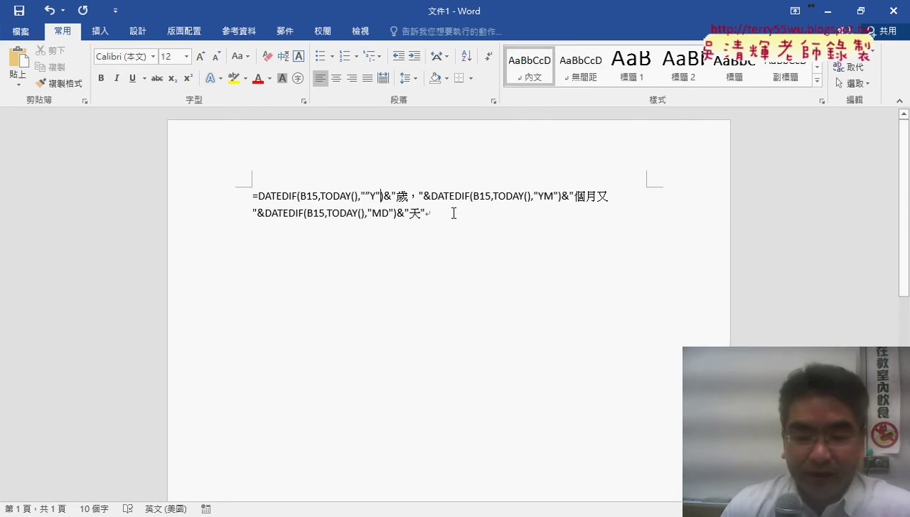
{"action": "type", "text": "\""}
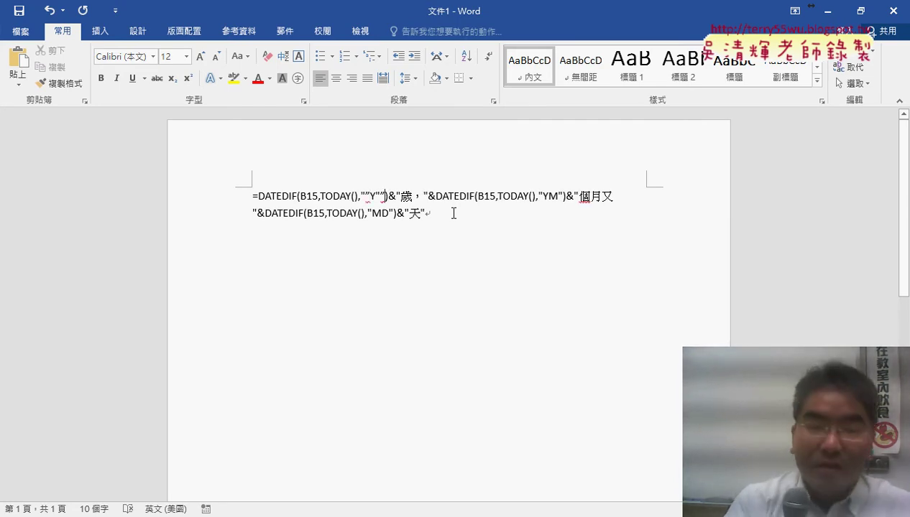
{"action": "key", "text": "ctrl+z"}
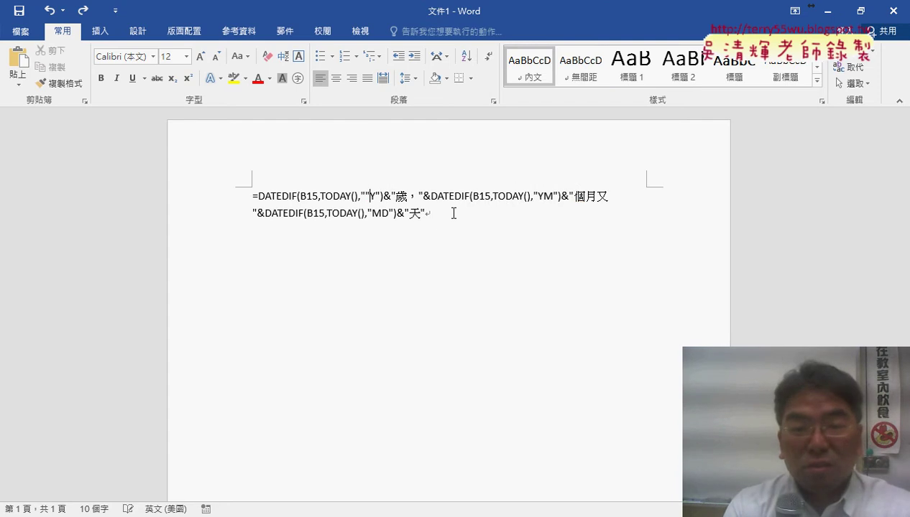
{"action": "key", "text": "ctrl+z"}
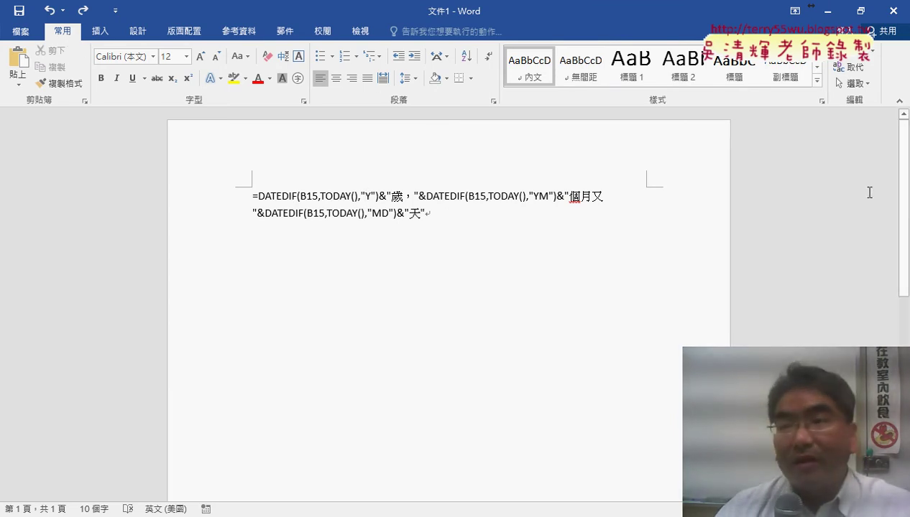
- Replace every " with "" in the formula text (12 replacements) and select the result
{"action": "left_click", "coordinate": [856, 69]}
{"action": "left_click_drag", "start_coordinate": [476, 212], "coordinate": [509, 247]}
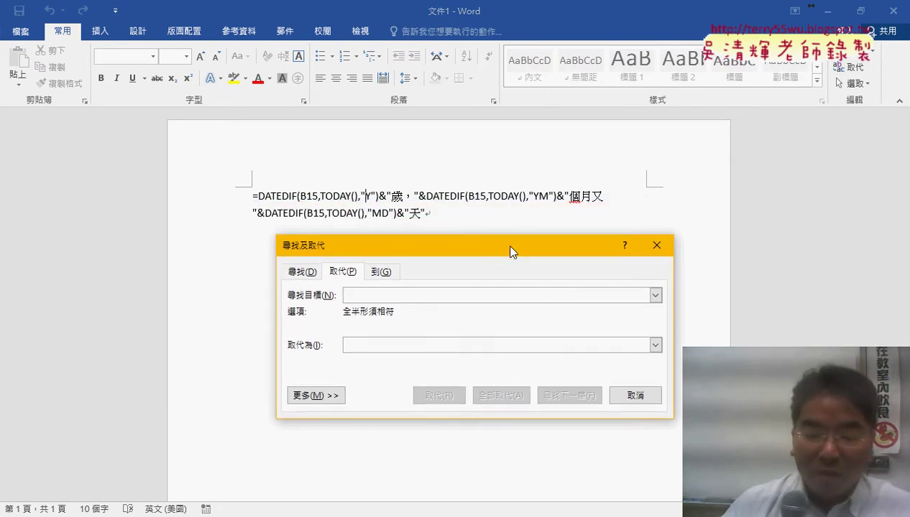
{"action": "type", "text": "\""}
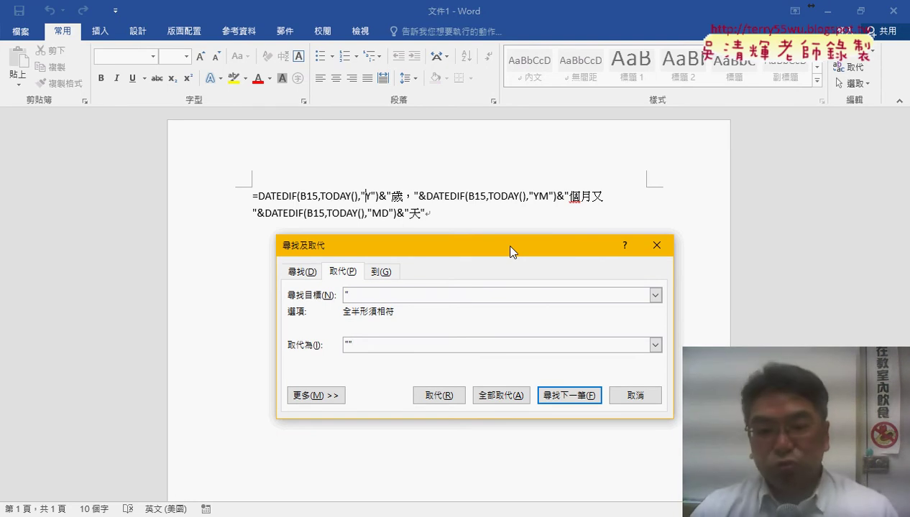
{"action": "left_click", "coordinate": [503, 395]}
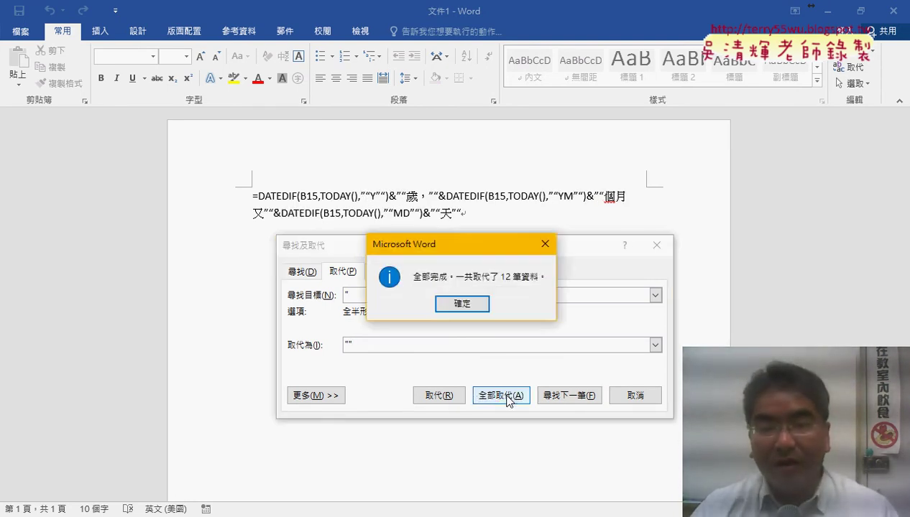
{"action": "left_click", "coordinate": [462, 303]}
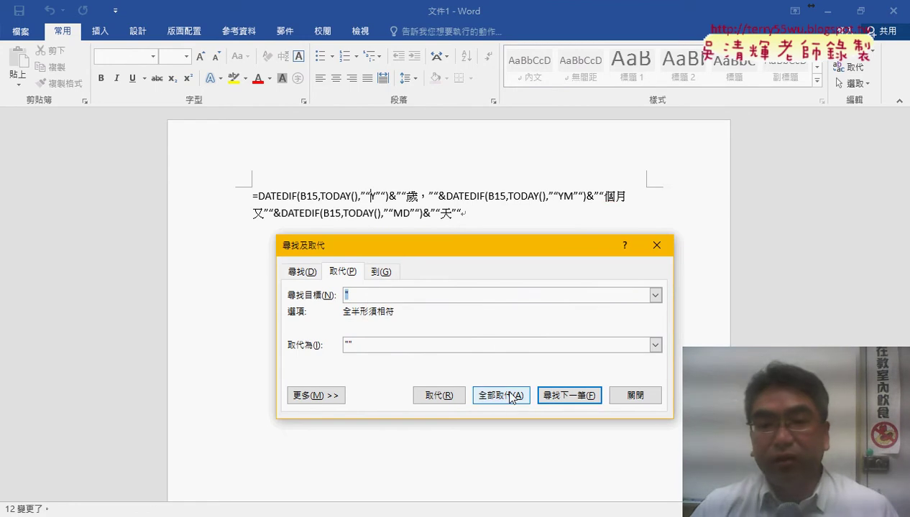
{"action": "left_click", "coordinate": [635, 395]}
{"action": "mouse_move", "coordinate": [472, 218]}
{"action": "left_mouse_down"}
{"action": "mouse_move", "coordinate": [243, 188]}
{"action": "mouse_move", "coordinate": [461, 214]}
{"action": "left_mouse_up"}
{"action": "left_click", "coordinate": [251, 195]}
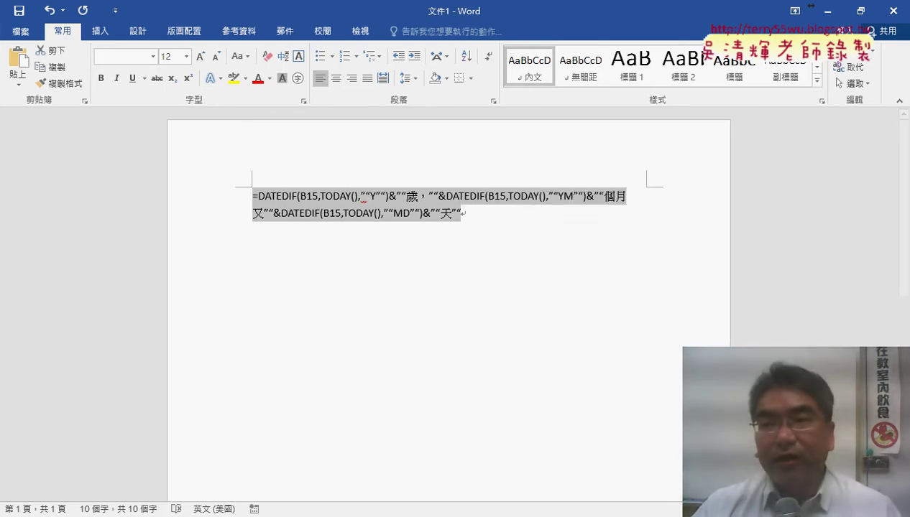
- Return to Excel, cancel editing of C15, and bring the VBA editor forward
{"action": "left_click", "coordinate": [828, 11]}
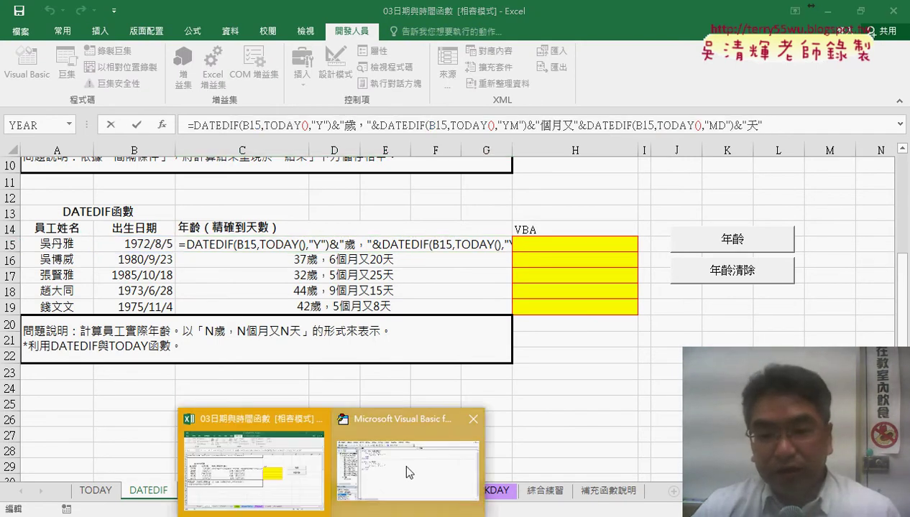
{"action": "left_click", "coordinate": [406, 446]}
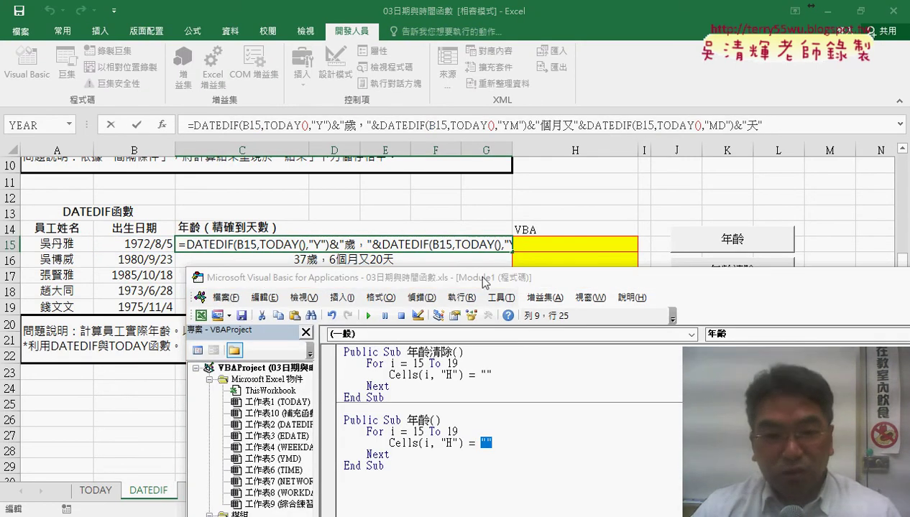
{"action": "left_click", "coordinate": [110, 124]}
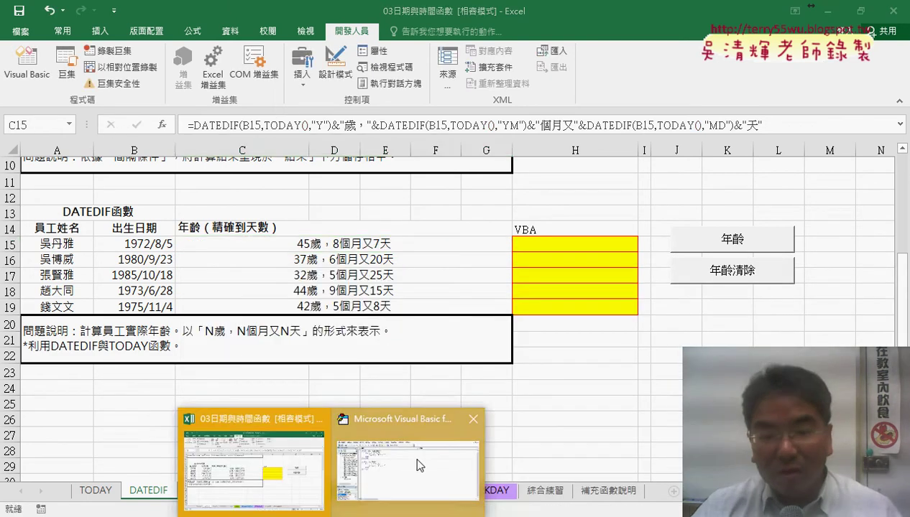
{"action": "left_click", "coordinate": [406, 453]}
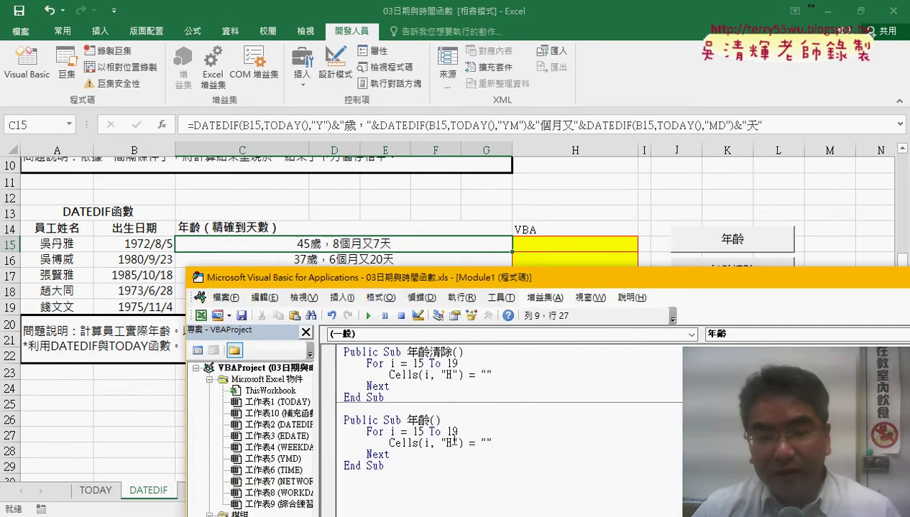
- Paste the doubled-quote DATEDIF formula between the empty quotes of the Cells(i, "H") line
{"action": "left_click", "coordinate": [488, 443]}
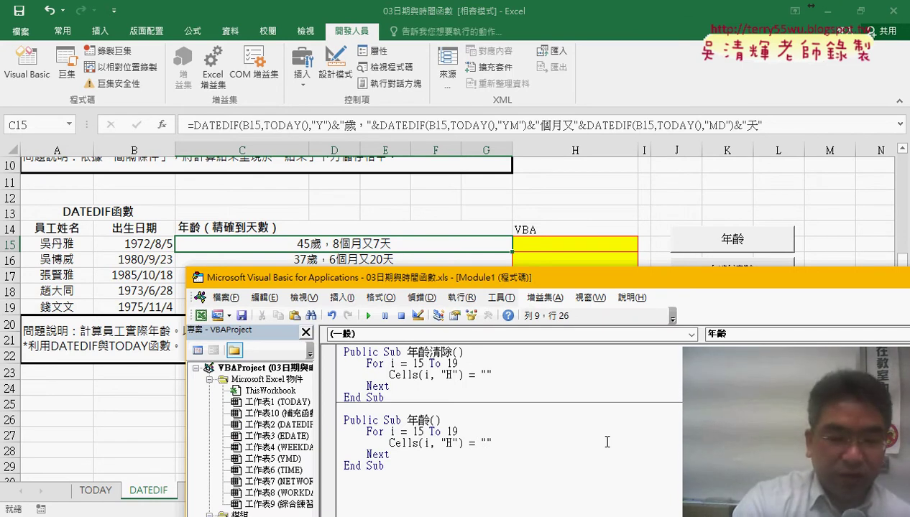
{"action": "key", "text": "ctrl+v"}
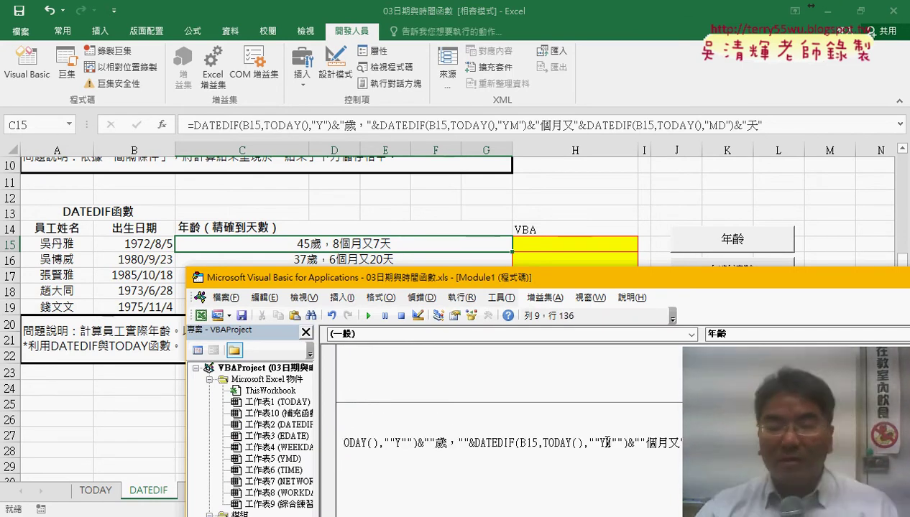
{"action": "left_click_drag", "start_coordinate": [605, 443], "coordinate": [337, 444]}
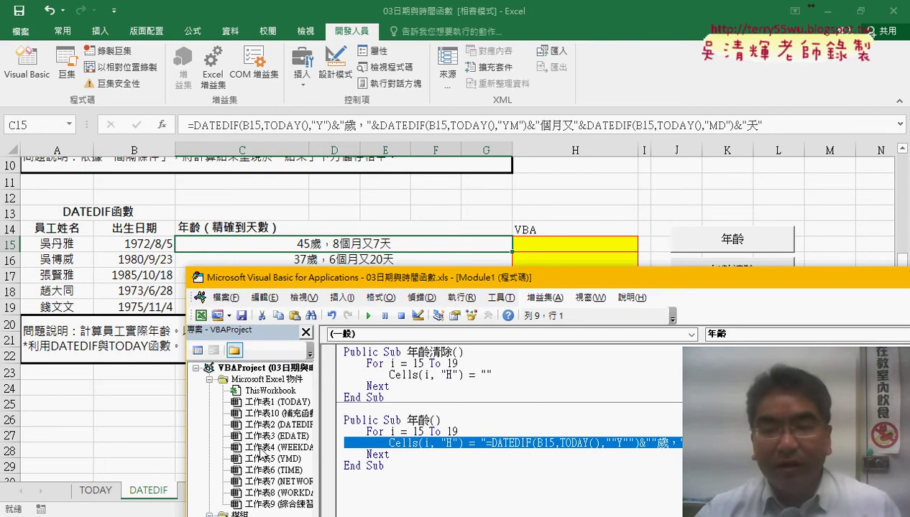
{"action": "left_click_drag", "start_coordinate": [488, 277], "coordinate": [436, 277]}
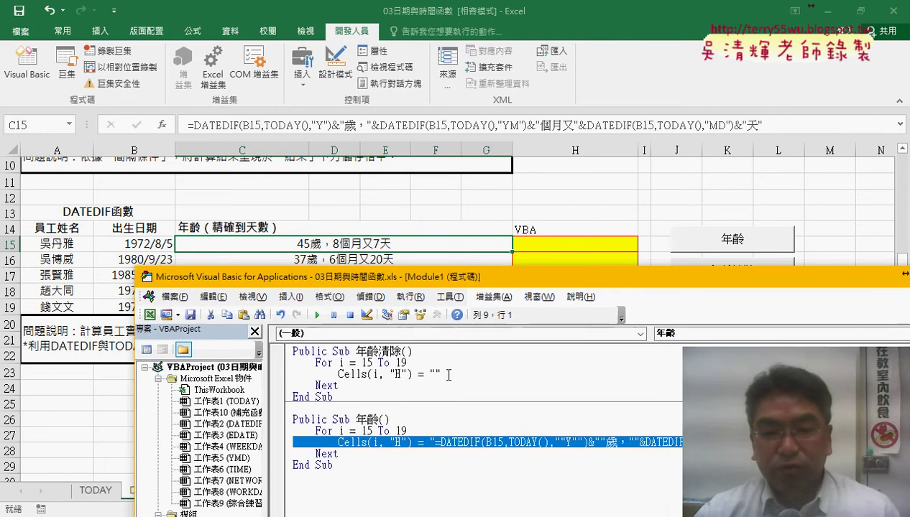
{"action": "left_click_drag", "start_coordinate": [501, 278], "coordinate": [508, 310]}
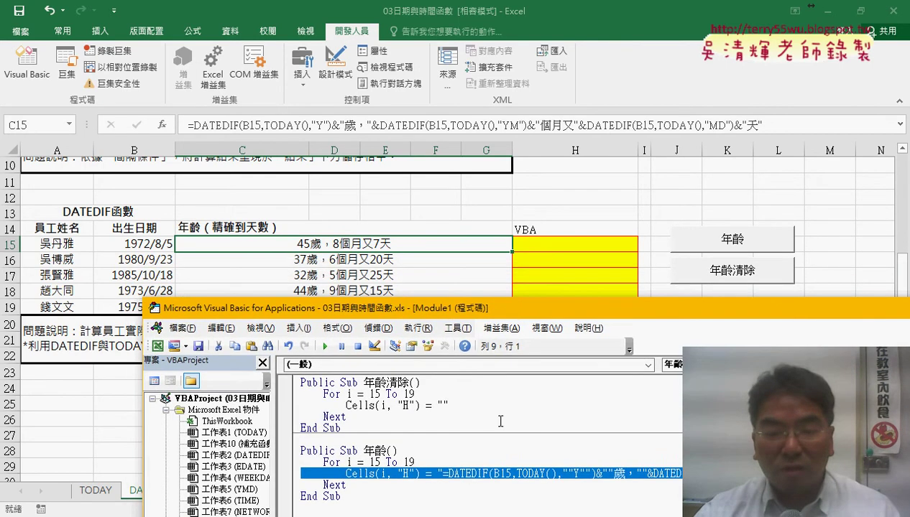
{"action": "left_click", "coordinate": [426, 448]}
- Run the 年齡 macro and check the formulas it wrote into H15–H17
{"action": "left_click", "coordinate": [325, 347]}
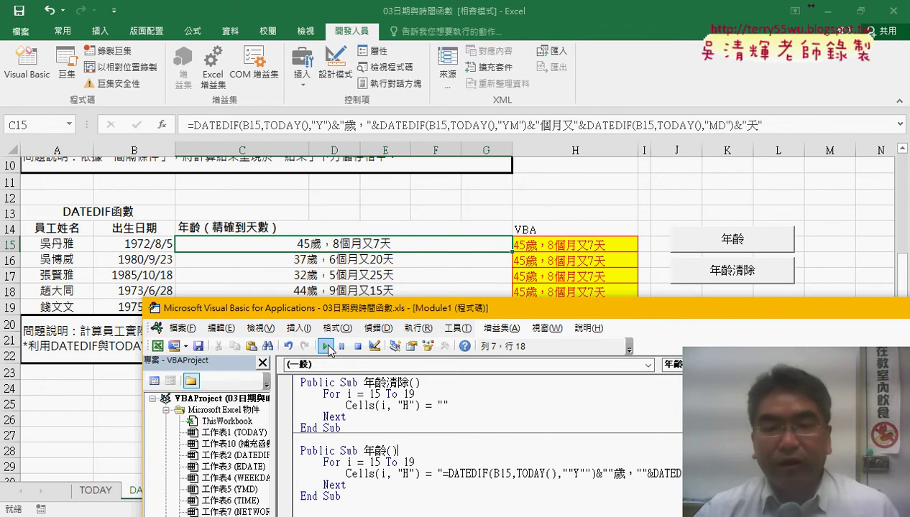
{"action": "left_click_drag", "start_coordinate": [470, 314], "coordinate": [479, 344]}
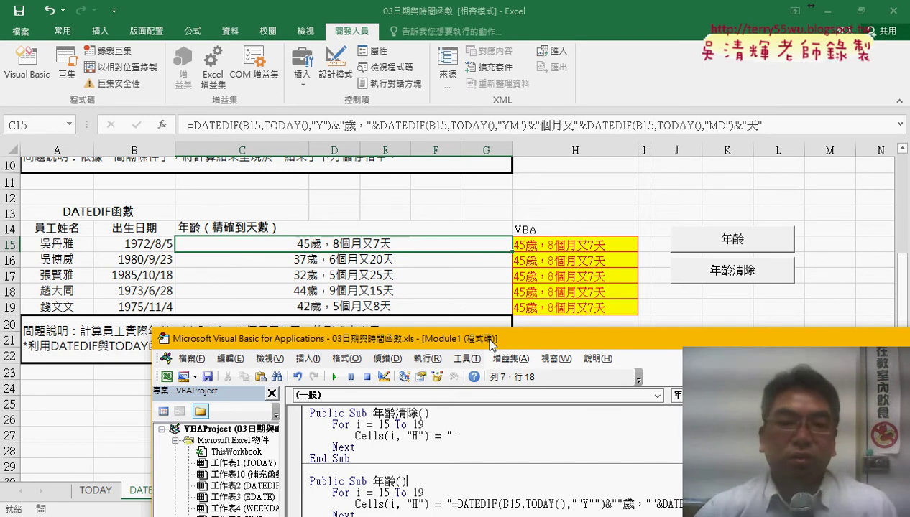
{"action": "left_click", "coordinate": [566, 244]}
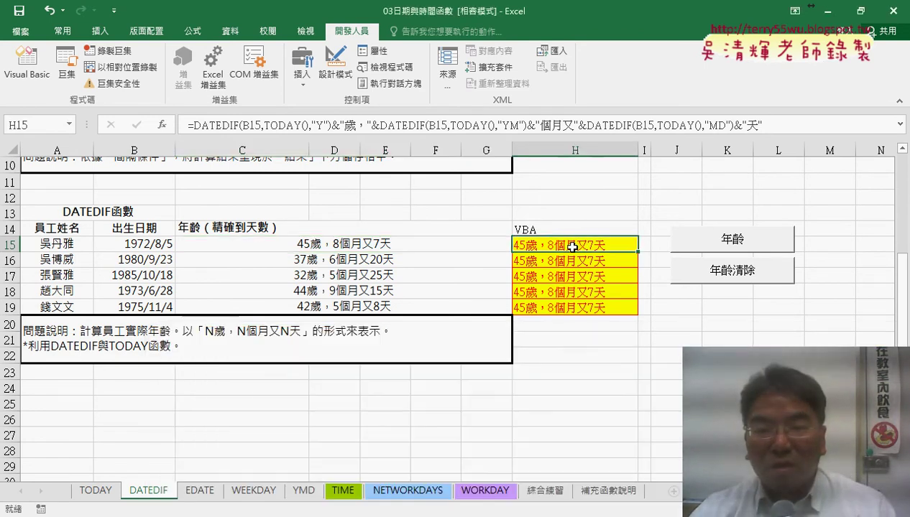
{"action": "left_click", "coordinate": [567, 260]}
{"action": "left_click", "coordinate": [560, 276]}
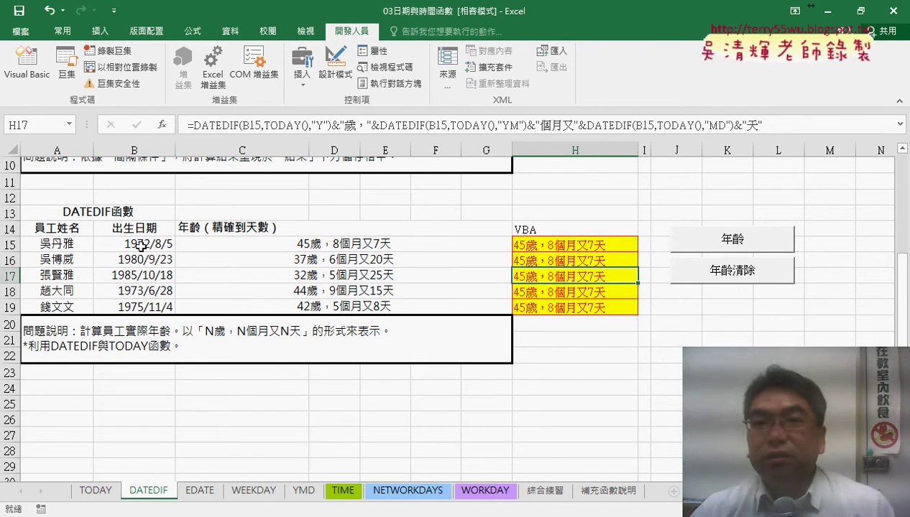
{"action": "left_click", "coordinate": [582, 242]}
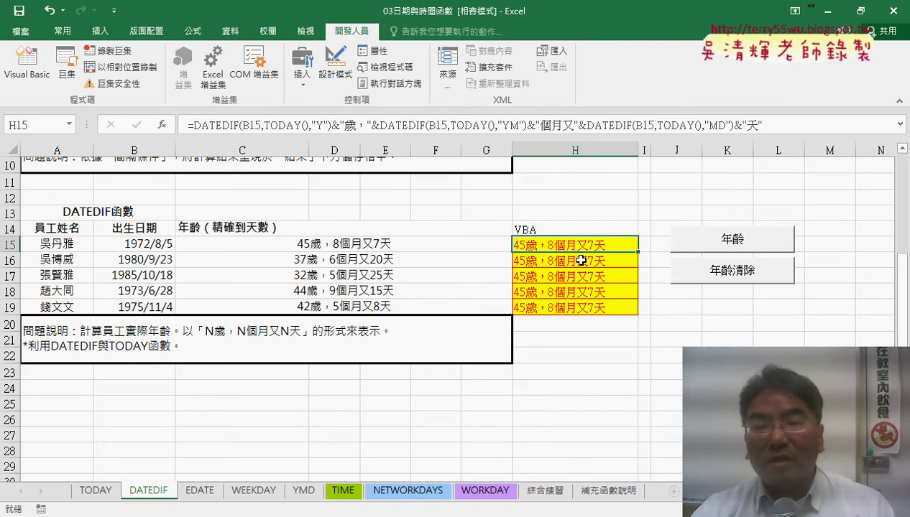
{"action": "left_click", "coordinate": [581, 266]}
{"action": "left_click", "coordinate": [582, 273]}
{"action": "left_click", "coordinate": [562, 259]}
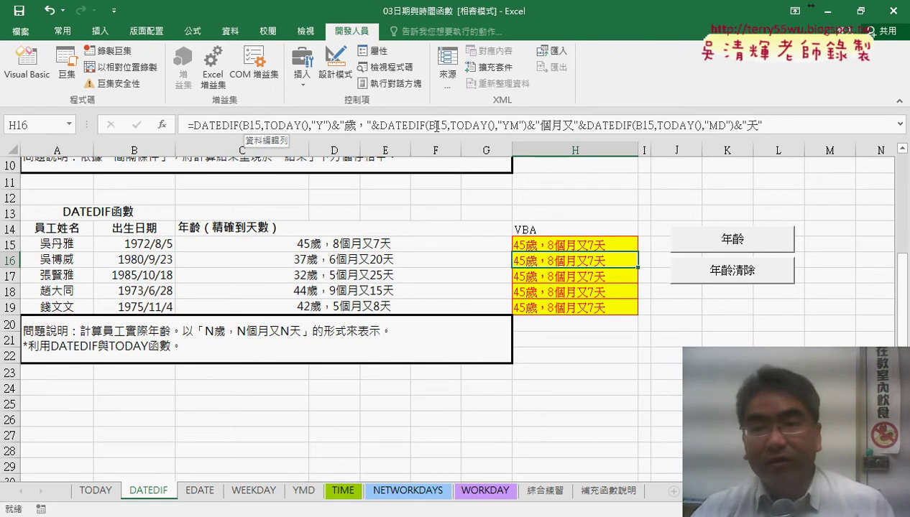
- Compare C15 and C16's formulas with H15 and H16, which both still reference B15
{"action": "left_click", "coordinate": [371, 241]}
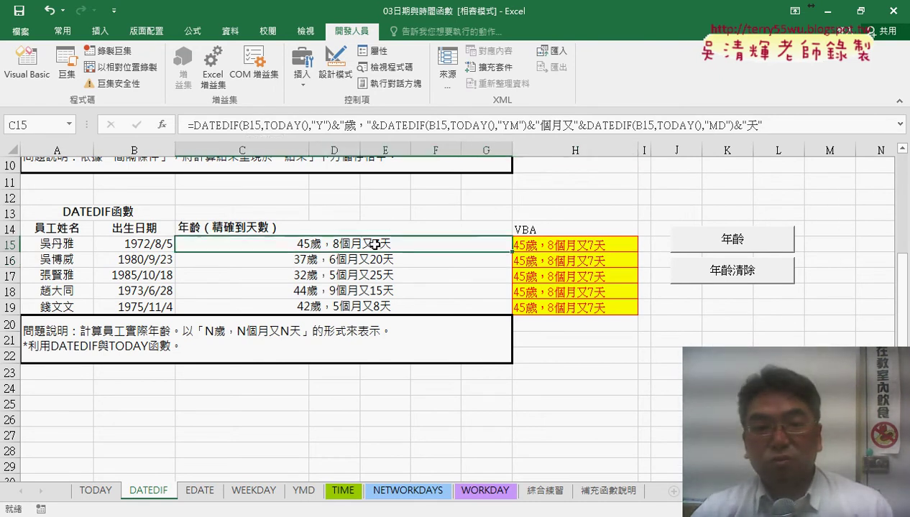
{"action": "left_click", "coordinate": [375, 262]}
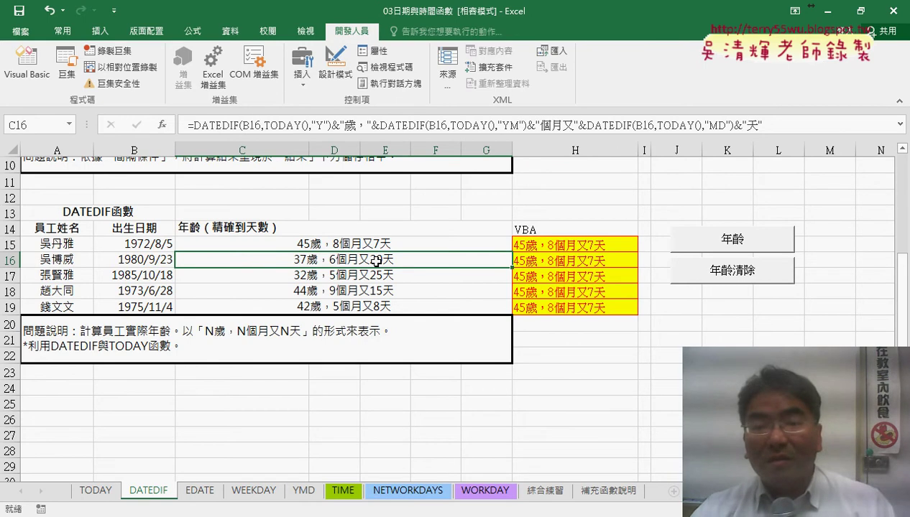
{"action": "left_click", "coordinate": [379, 244]}
{"action": "left_click", "coordinate": [377, 260]}
{"action": "left_click", "coordinate": [388, 245]}
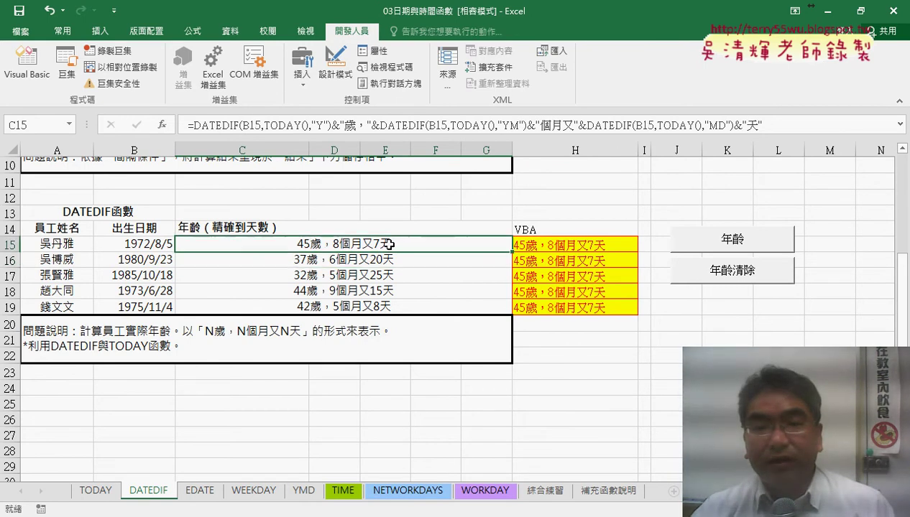
{"action": "left_click", "coordinate": [540, 242]}
{"action": "left_click", "coordinate": [552, 263]}
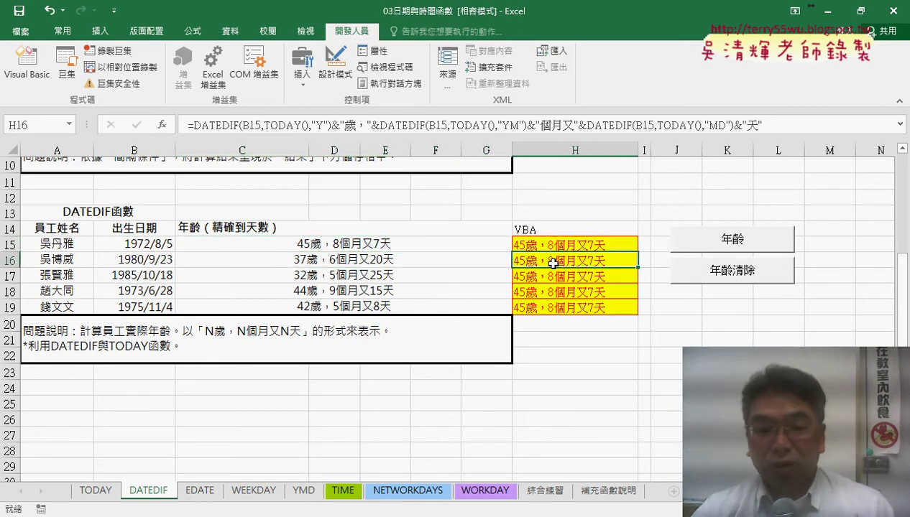
{"action": "mouse_move", "coordinate": [329, 514]}
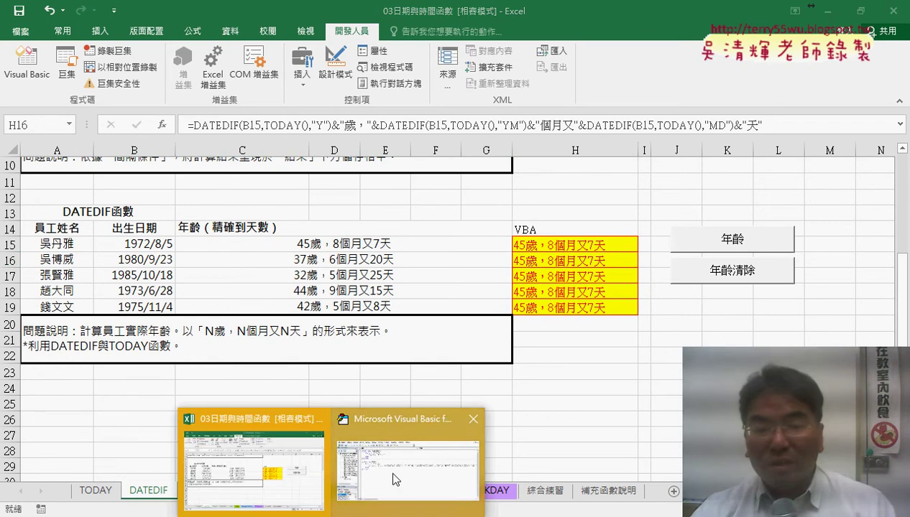
{"action": "left_click", "coordinate": [393, 484]}
- Select 15 in the first DATEDIF's B15, try replacing it with i, and undo
{"action": "left_click_drag", "start_coordinate": [442, 376], "coordinate": [333, 90]}
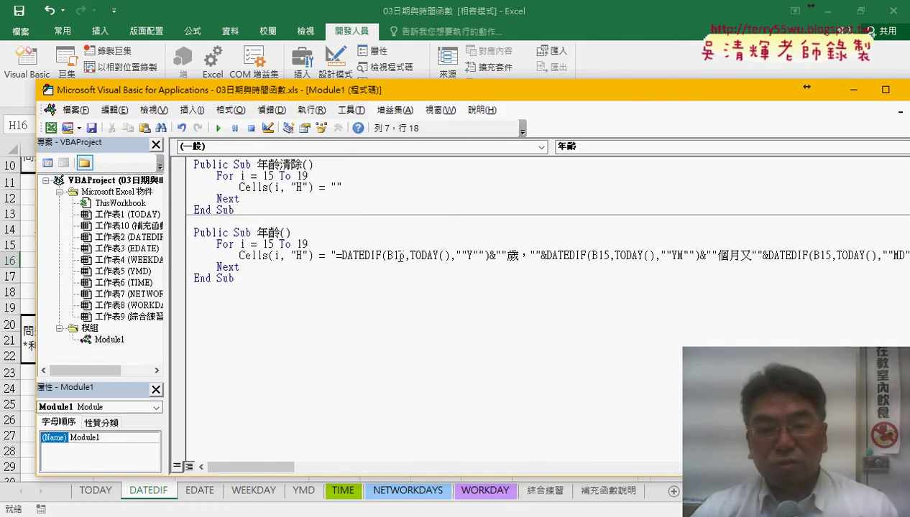
{"action": "left_click_drag", "start_coordinate": [393, 255], "coordinate": [404, 253]}
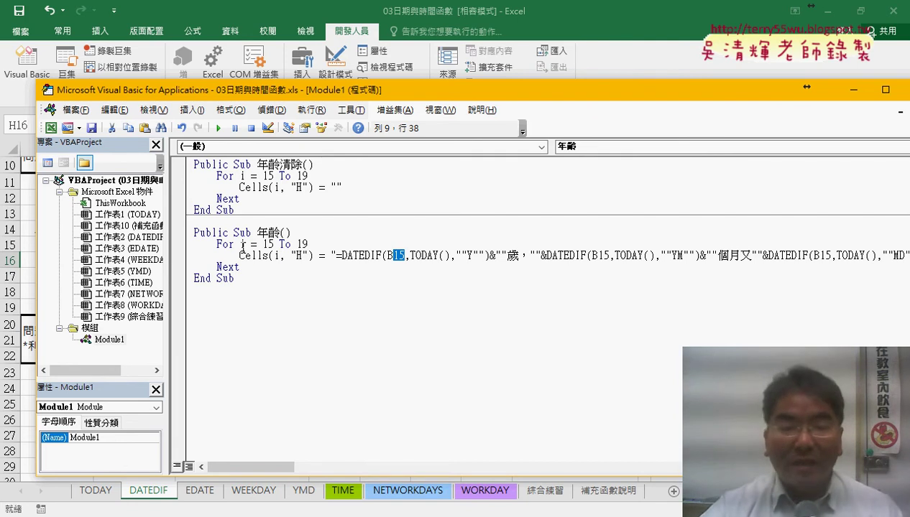
{"action": "type", "text": "i"}
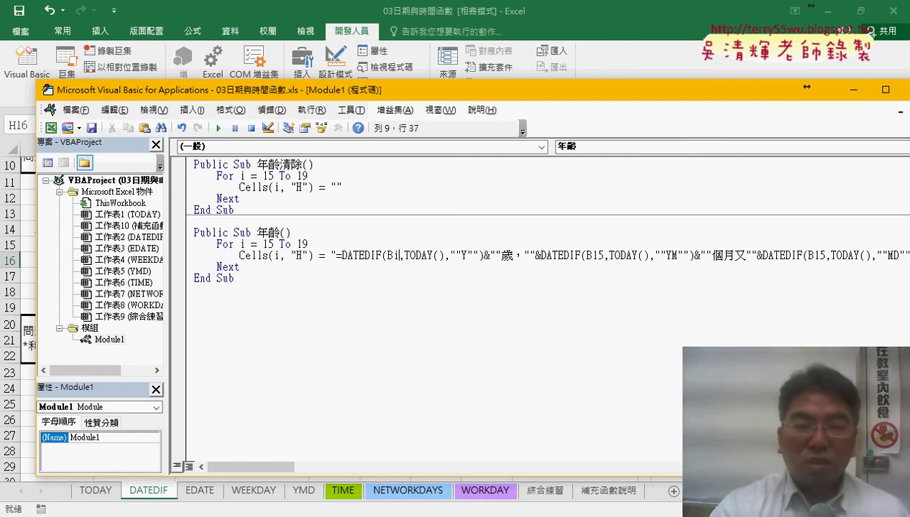
{"action": "key", "text": "ctrl+z"}
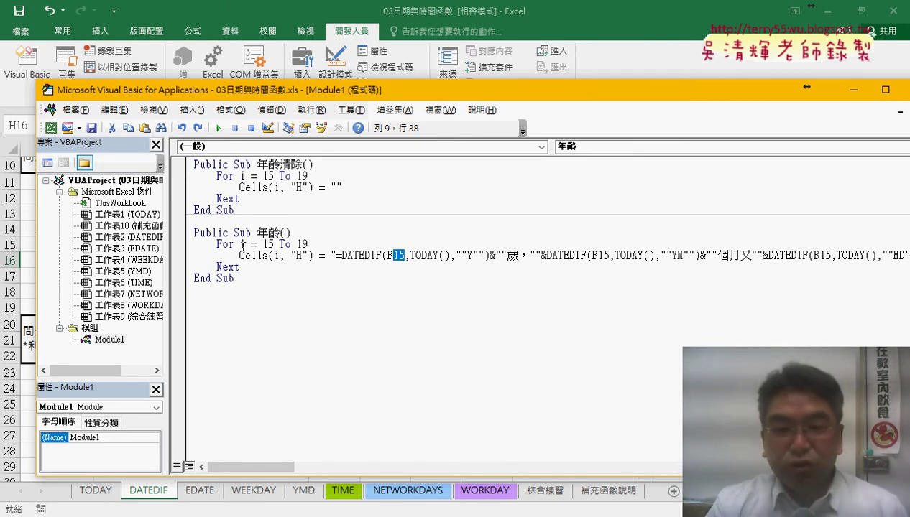
- Replace that 15 with " & i & " so the first reference reads B" & i & ", then select it
{"action": "type", "text": "\"\""}
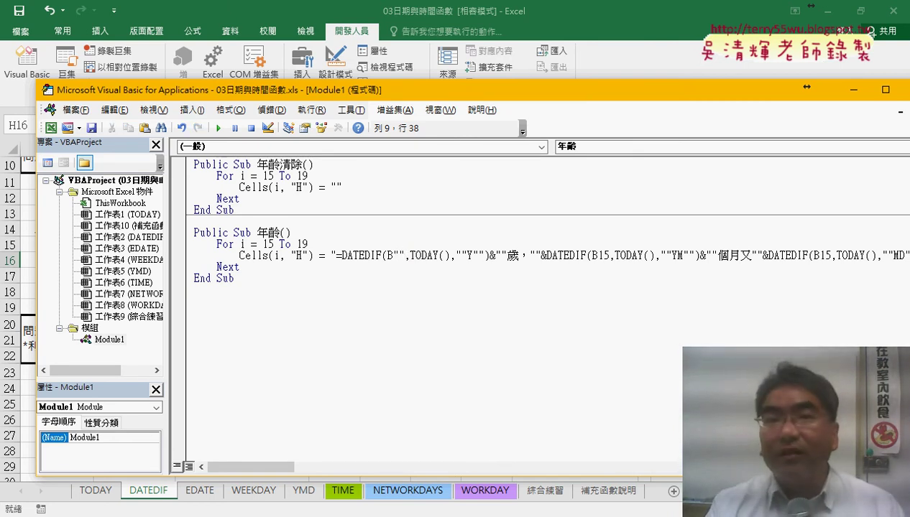
{"action": "left_click", "coordinate": [399, 255]}
{"action": "type", "text": "&"}
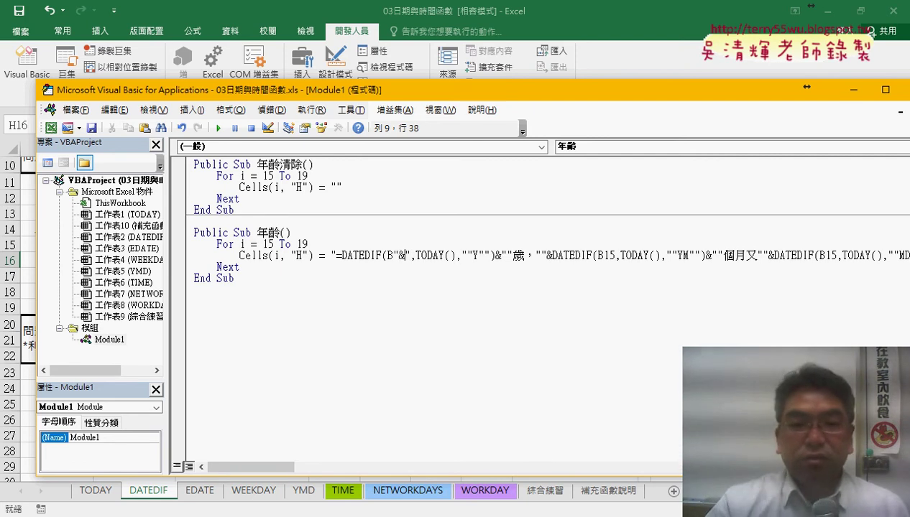
{"action": "type", "text": "&"}
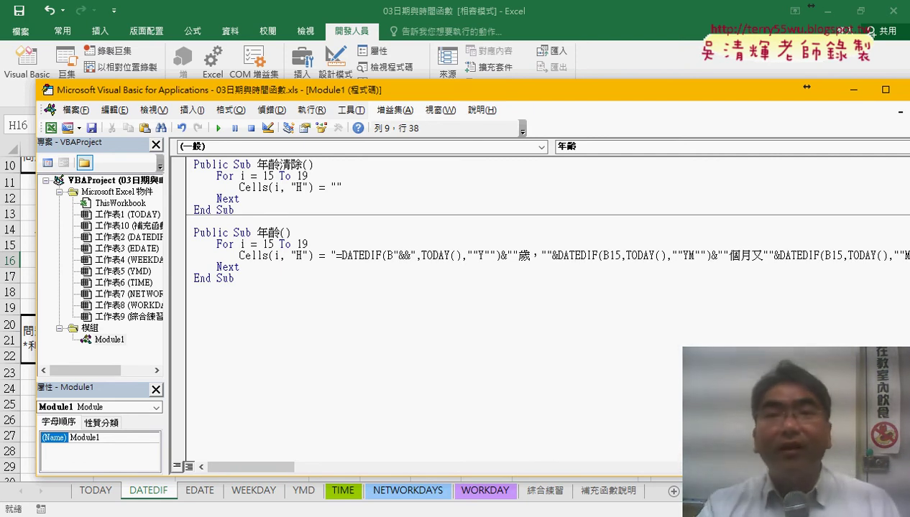
{"action": "left_click", "coordinate": [401, 255]}
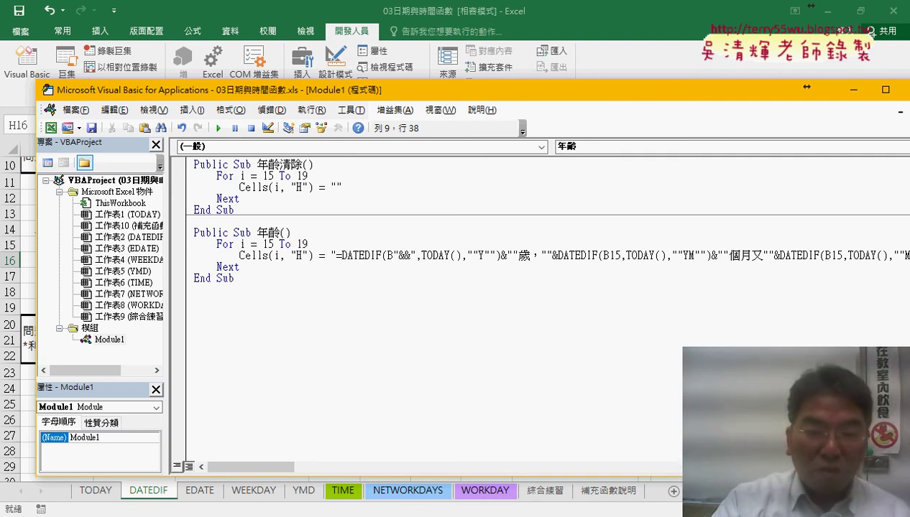
{"action": "type", "text": "i"}
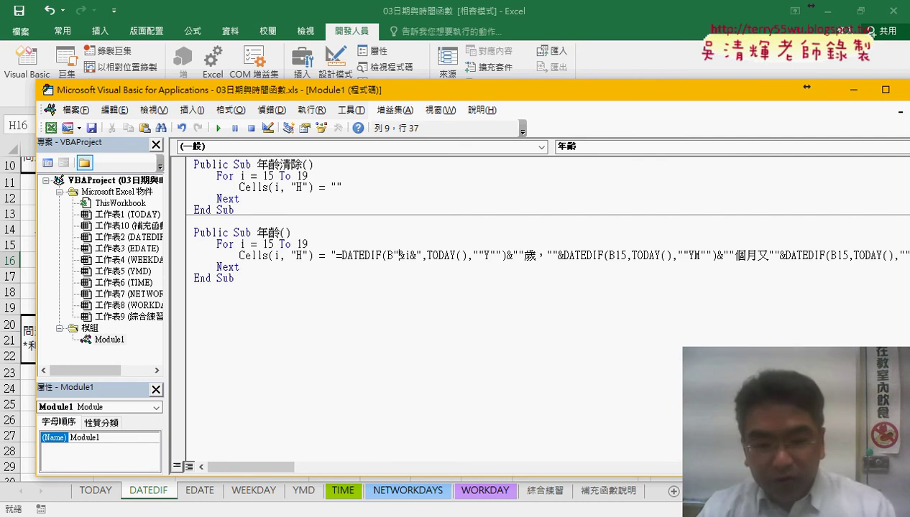
{"action": "key", "text": "Right"}
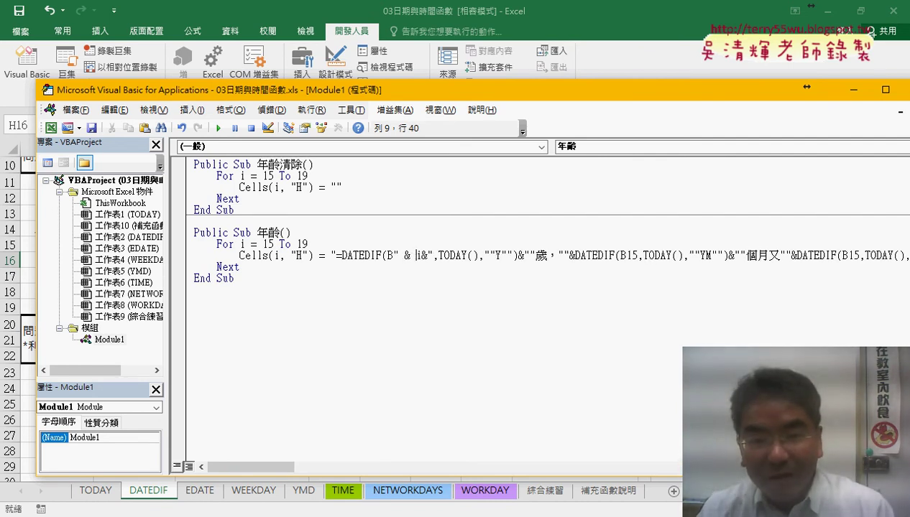
{"action": "key", "text": "Right"}
{"action": "key", "text": "Right"}
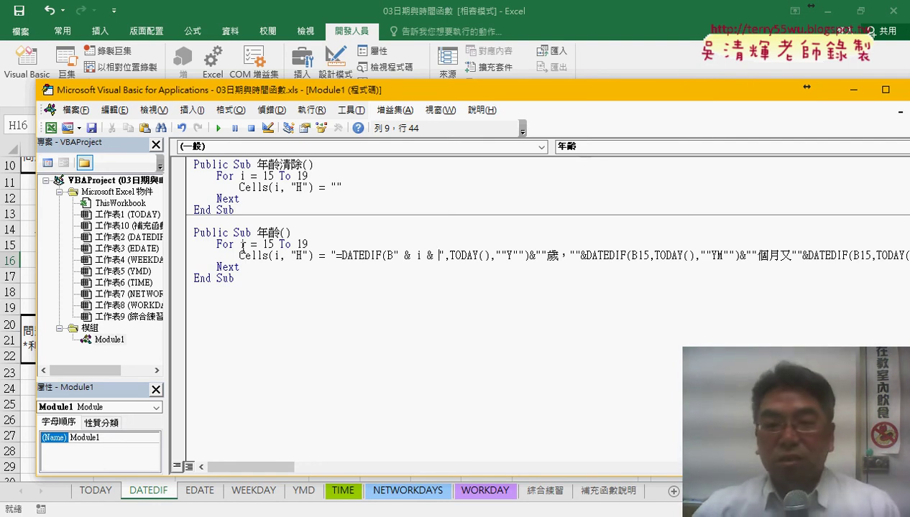
{"action": "left_click_drag", "start_coordinate": [393, 255], "coordinate": [443, 255]}
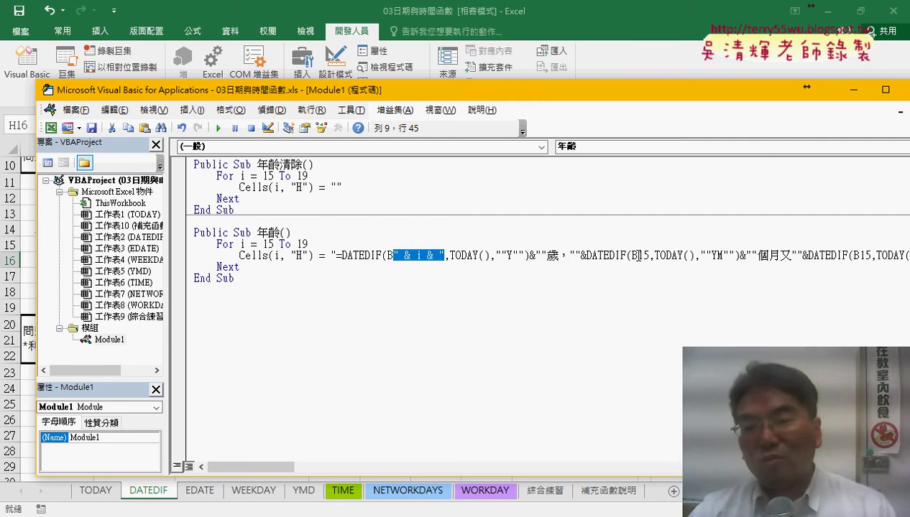
- Copy " & i & " and paste it over 15 in the second DATEDIF's B15
{"action": "left_click_drag", "start_coordinate": [637, 255], "coordinate": [649, 255]}
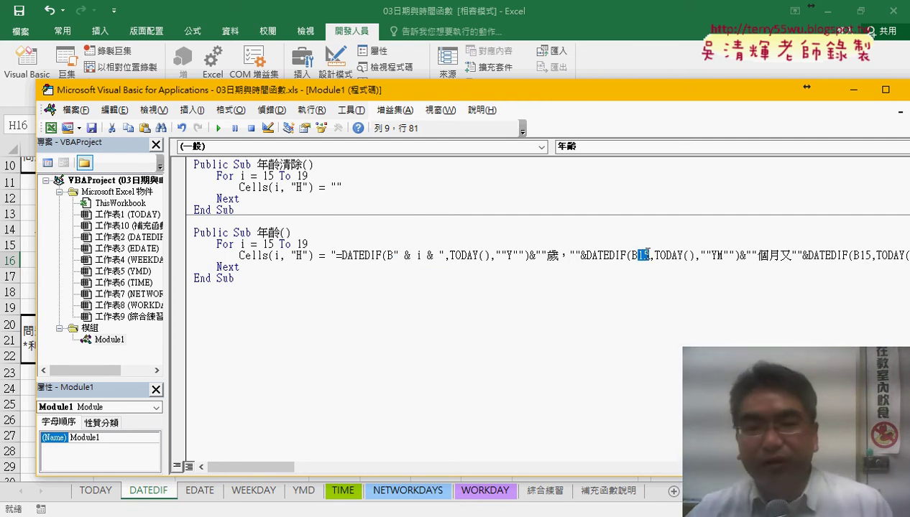
{"action": "left_click_drag", "start_coordinate": [393, 255], "coordinate": [444, 256]}
{"action": "right_click", "coordinate": [419, 251]}
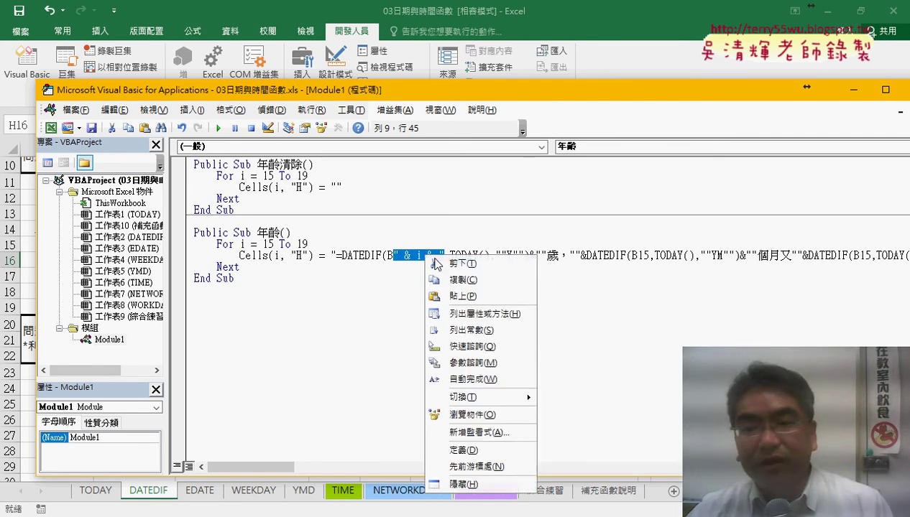
{"action": "left_click", "coordinate": [446, 281]}
{"action": "left_click_drag", "start_coordinate": [637, 255], "coordinate": [648, 255]}
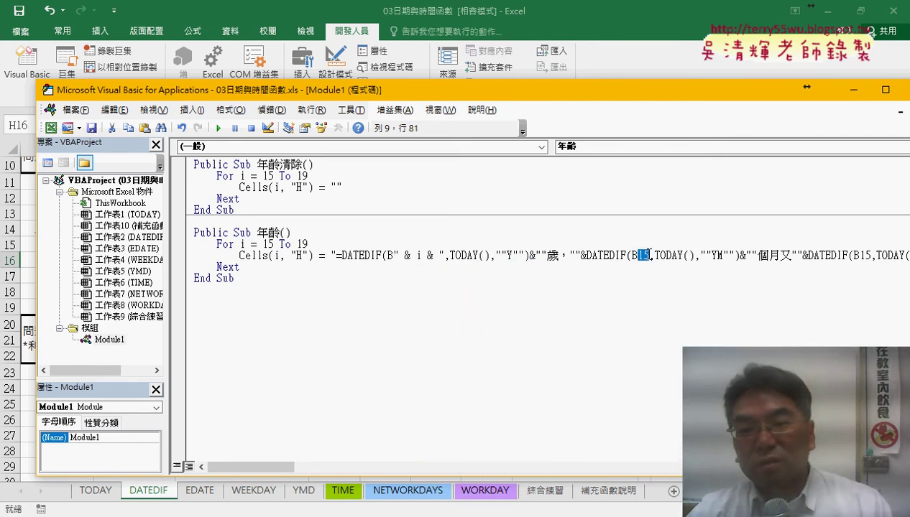
{"action": "right_click", "coordinate": [644, 258]}
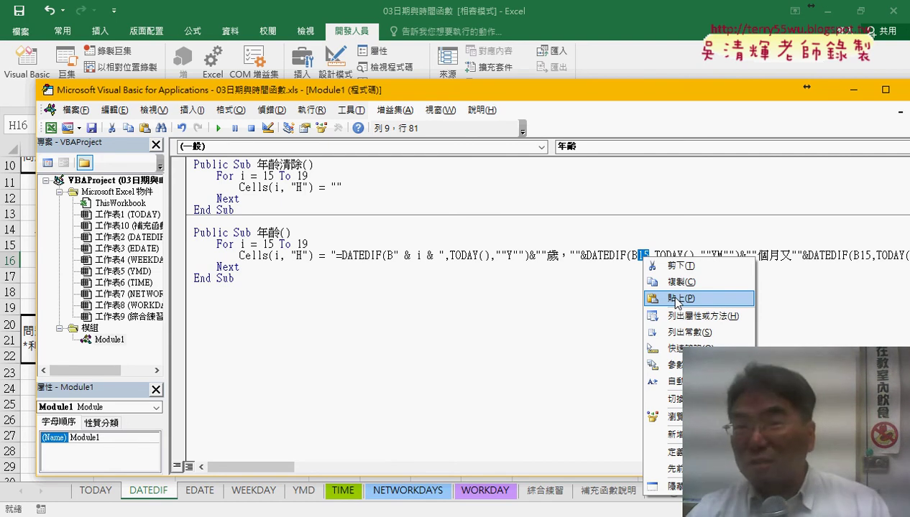
{"action": "left_click", "coordinate": [677, 299]}
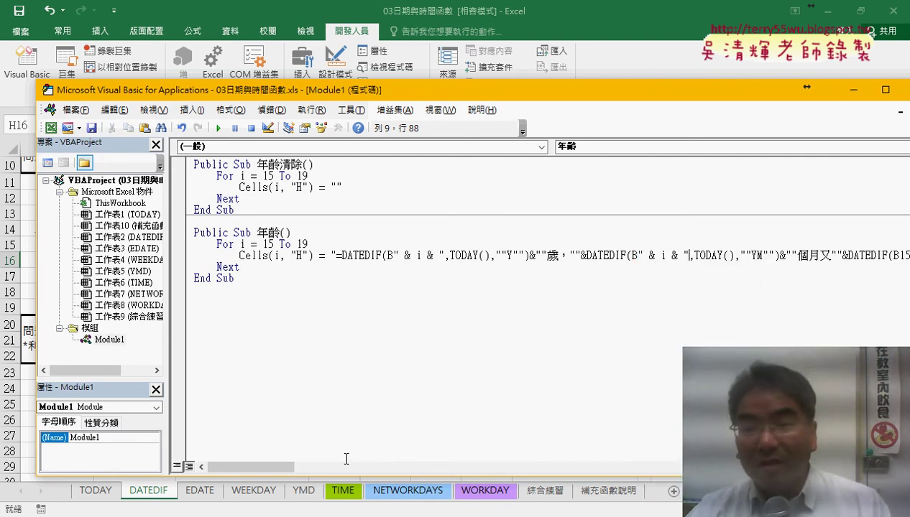
{"action": "left_click_drag", "start_coordinate": [260, 461], "coordinate": [286, 464]}
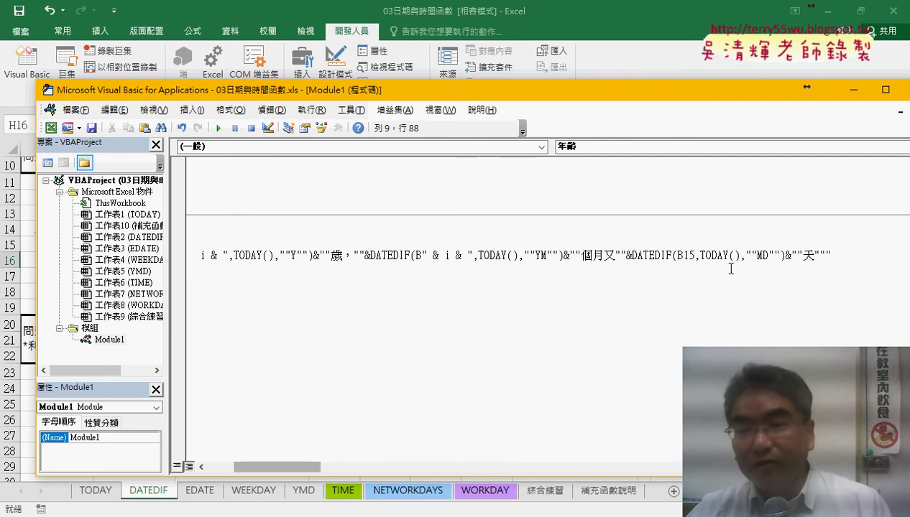
- Paste " & i & " over 15 in the last DATEDIF's B15 as well
{"action": "left_click_drag", "start_coordinate": [683, 256], "coordinate": [694, 256]}
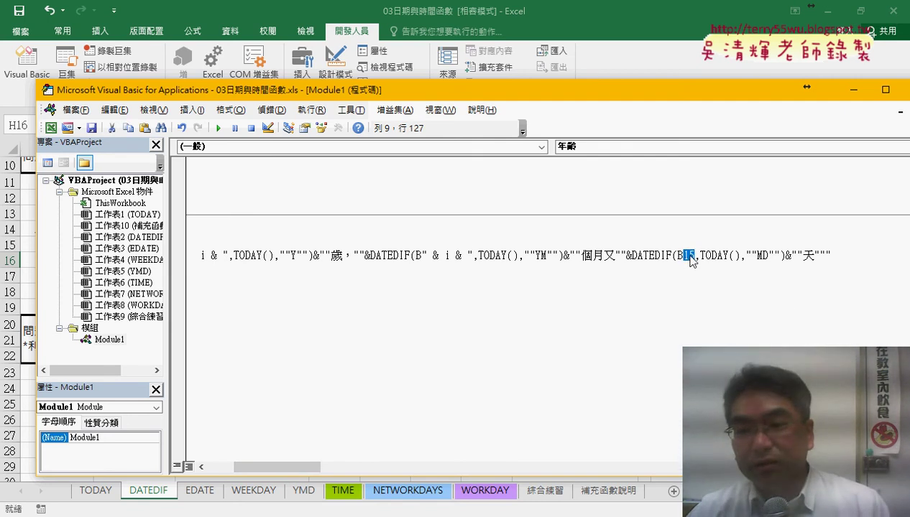
{"action": "right_click", "coordinate": [691, 260]}
{"action": "left_click", "coordinate": [719, 297]}
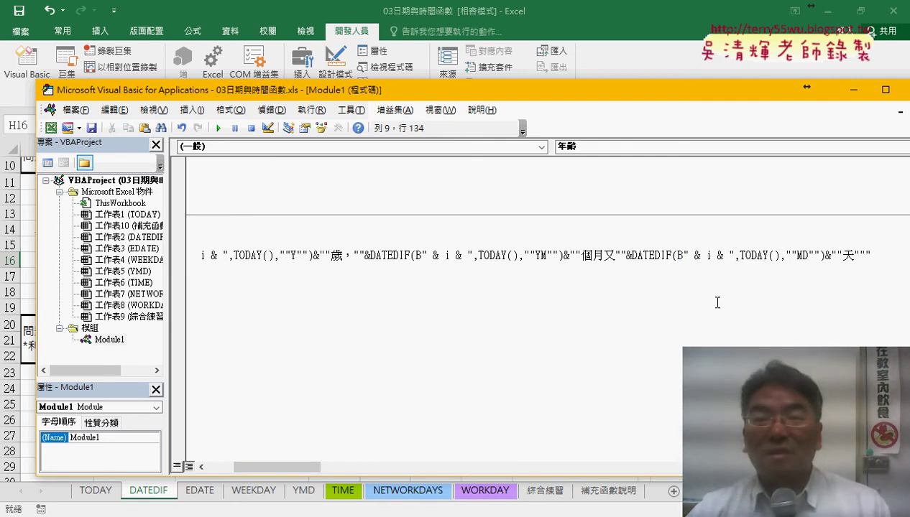
{"action": "left_click_drag", "start_coordinate": [482, 87], "coordinate": [539, 294]}
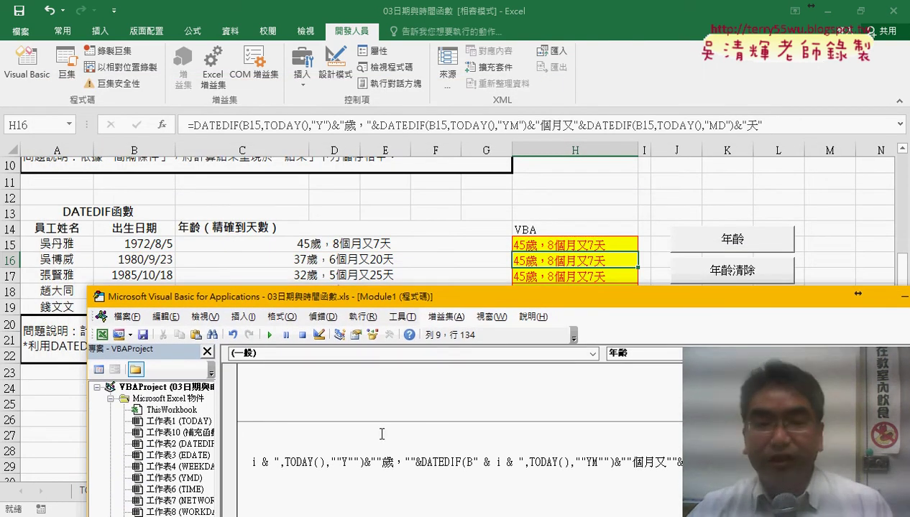
- Run the 年齡 macro from its sheet button, filling H15:H19 with ages from 45歲，8個月又7天 to 42歲，5個月又8天
{"action": "left_click_drag", "start_coordinate": [395, 296], "coordinate": [484, 237]}
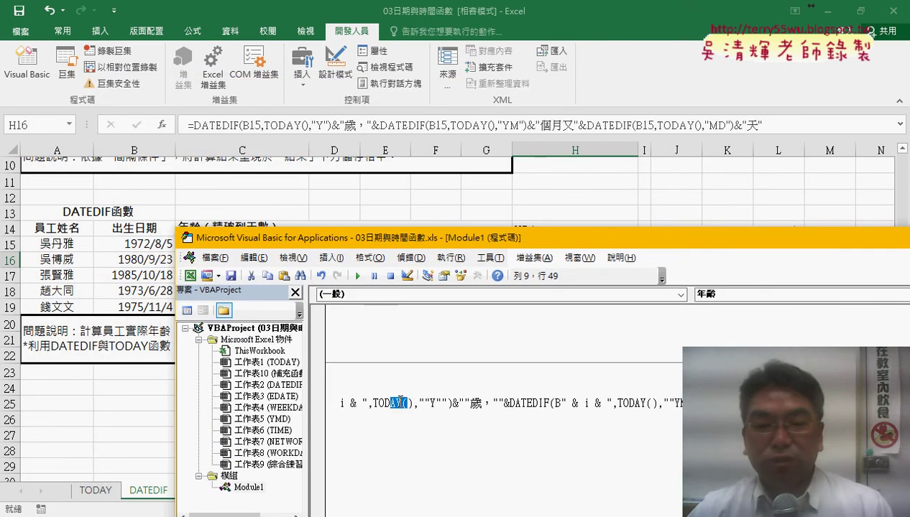
{"action": "left_click_drag", "start_coordinate": [410, 403], "coordinate": [341, 392]}
{"action": "left_click", "coordinate": [379, 403]}
{"action": "left_click_drag", "start_coordinate": [415, 241], "coordinate": [399, 319]}
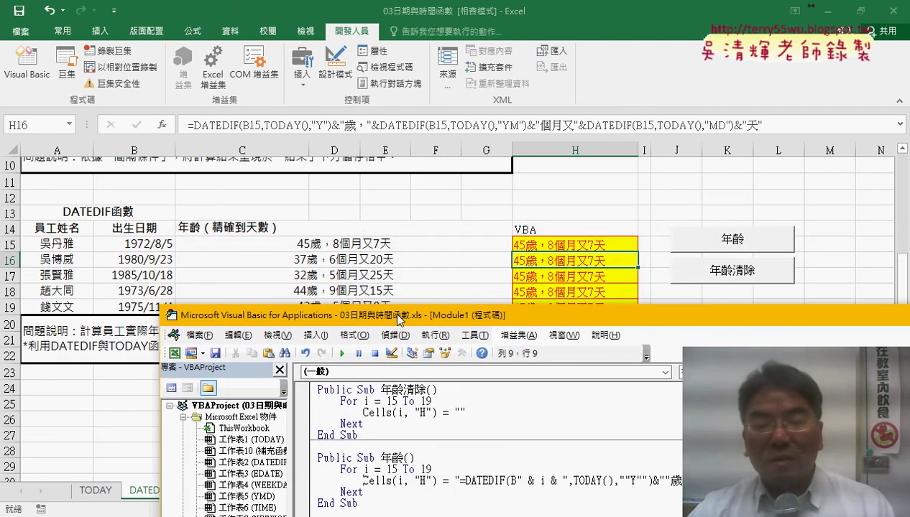
{"action": "left_click", "coordinate": [404, 470]}
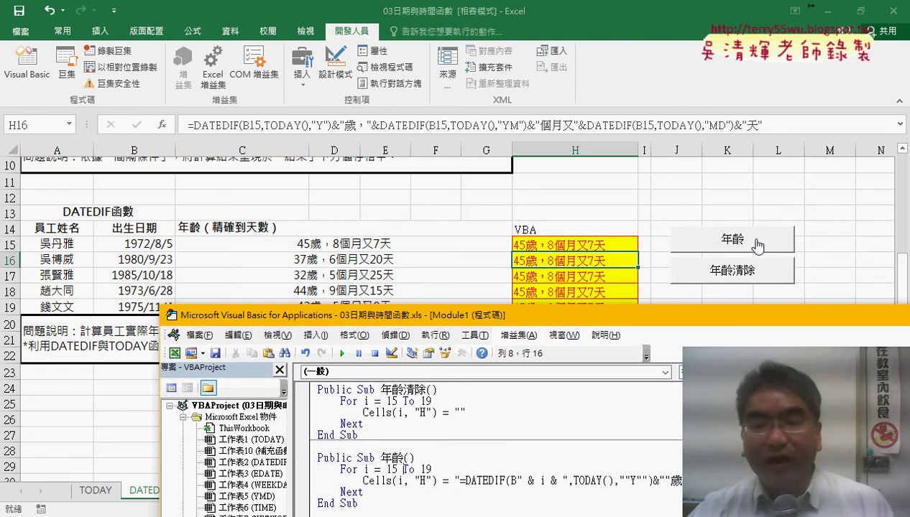
{"action": "left_click", "coordinate": [343, 353]}
{"action": "left_click_drag", "start_coordinate": [477, 319], "coordinate": [473, 337]}
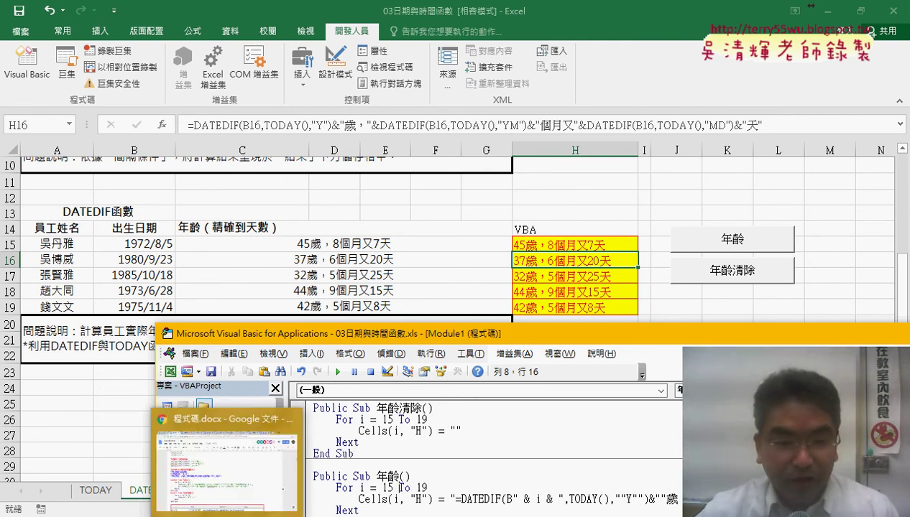
- In 程式碼.docx, highlight the rule about doubling quotes and the " & i & " replacement rule
{"action": "left_click", "coordinate": [285, 362]}
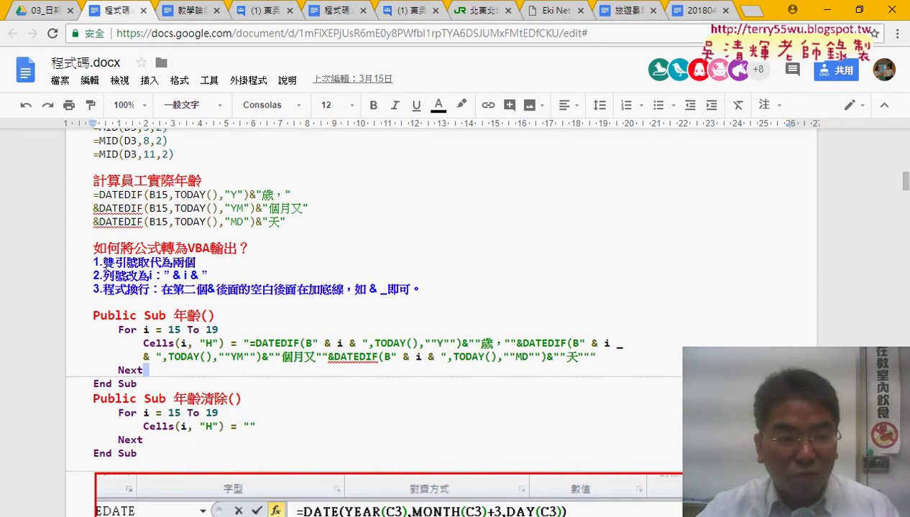
{"action": "left_click_drag", "start_coordinate": [94, 261], "coordinate": [204, 263]}
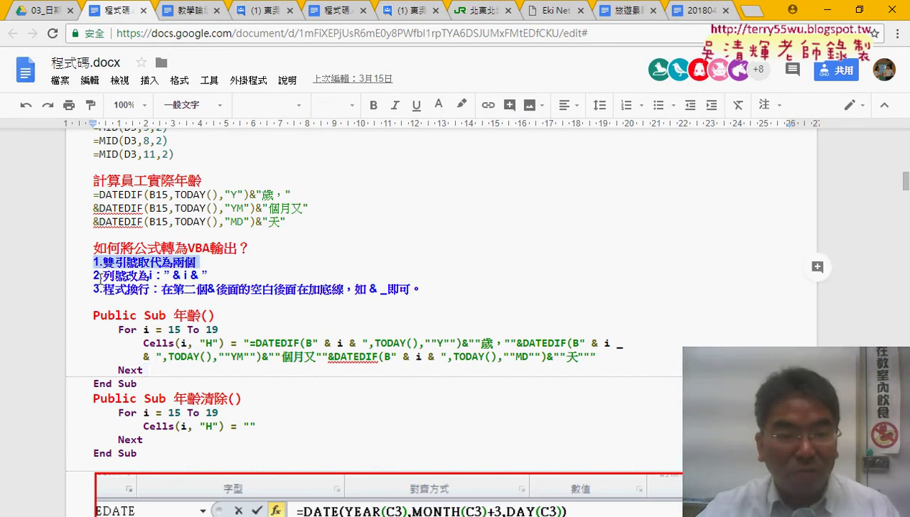
{"action": "left_click_drag", "start_coordinate": [208, 275], "coordinate": [169, 276]}
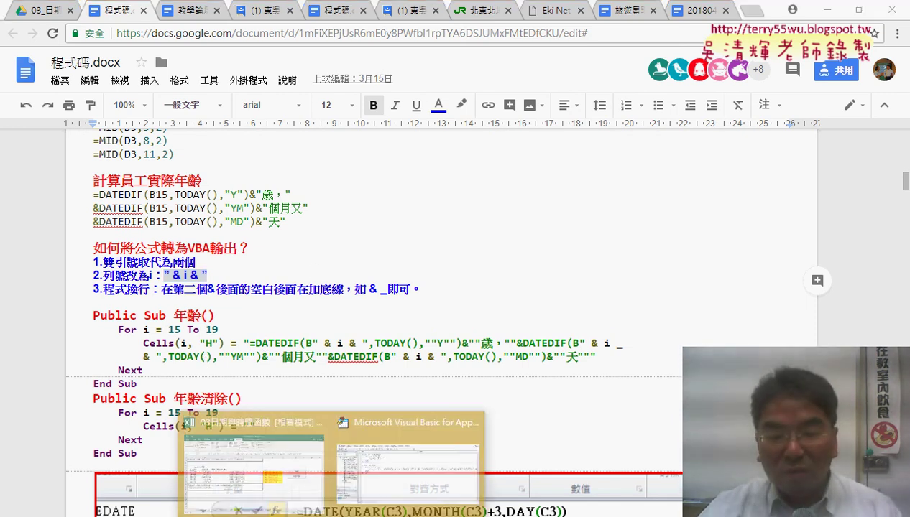
- Try a plain line break in the long Cells formula, then undo it after the compile error
{"action": "left_click", "coordinate": [401, 415]}
{"action": "left_click_drag", "start_coordinate": [457, 266], "coordinate": [317, 58]}
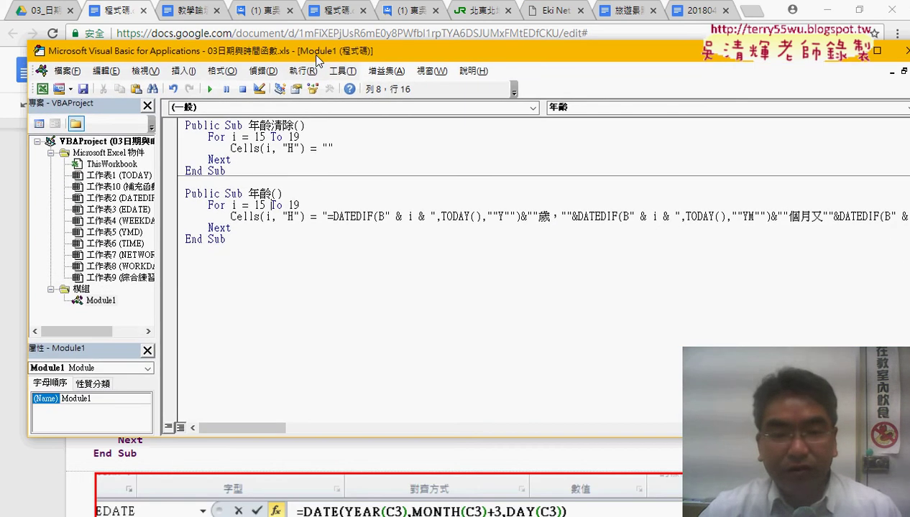
{"action": "mouse_move", "coordinate": [245, 428]}
{"action": "left_mouse_down"}
{"action": "mouse_move", "coordinate": [290, 435]}
{"action": "mouse_move", "coordinate": [244, 429]}
{"action": "left_mouse_up"}
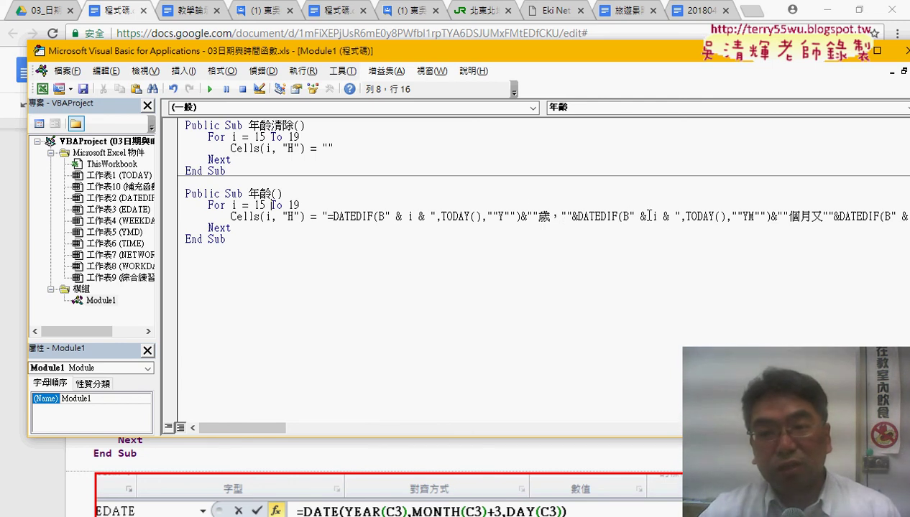
{"action": "left_click", "coordinate": [649, 216]}
{"action": "key", "text": "Return"}
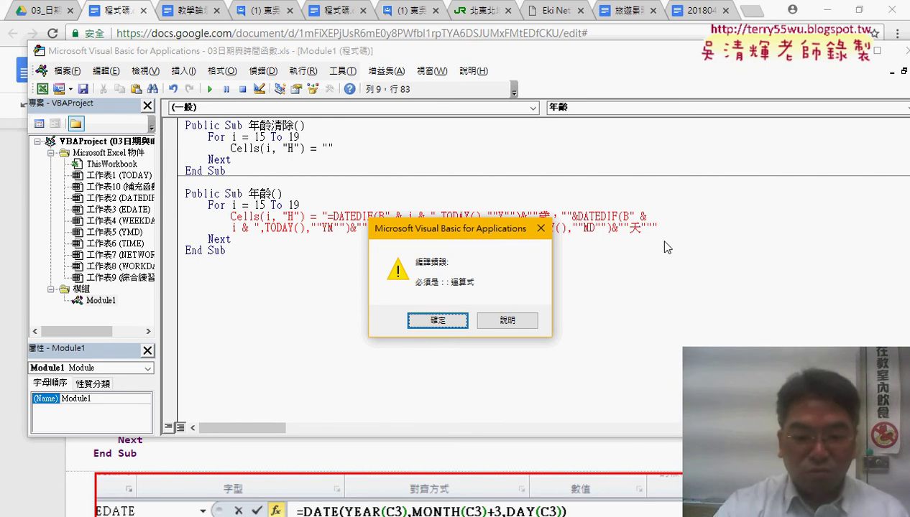
{"action": "key", "text": "Return"}
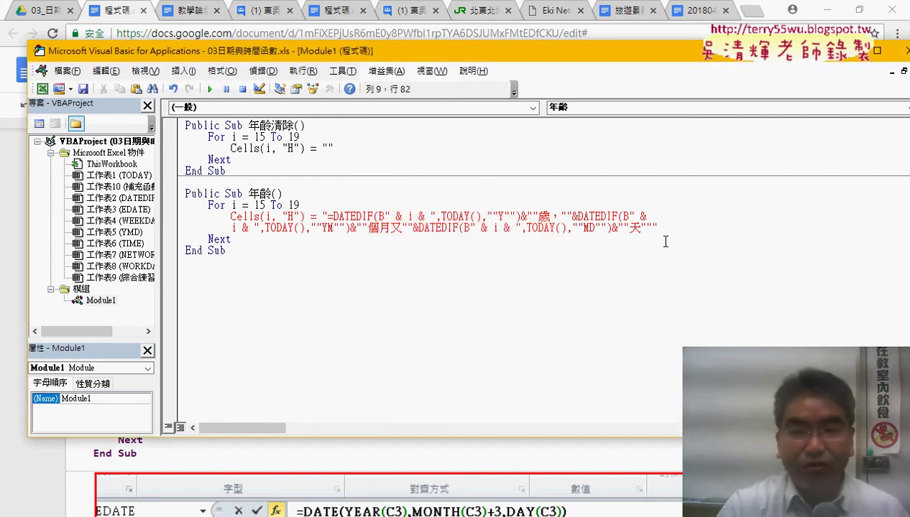
{"action": "key", "text": "ctrl+z"}
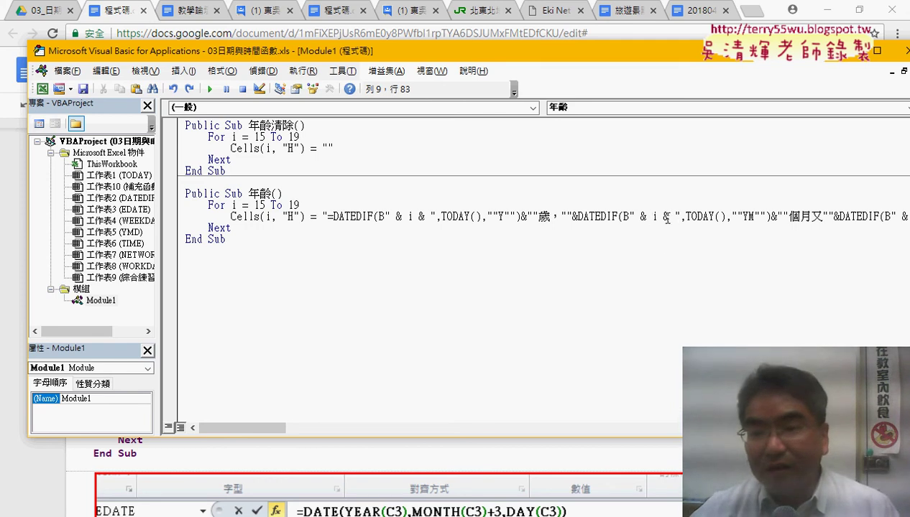
- Add the "_ continuation after the second & i & and break the line there
{"action": "left_click_drag", "start_coordinate": [675, 215], "coordinate": [635, 215]}
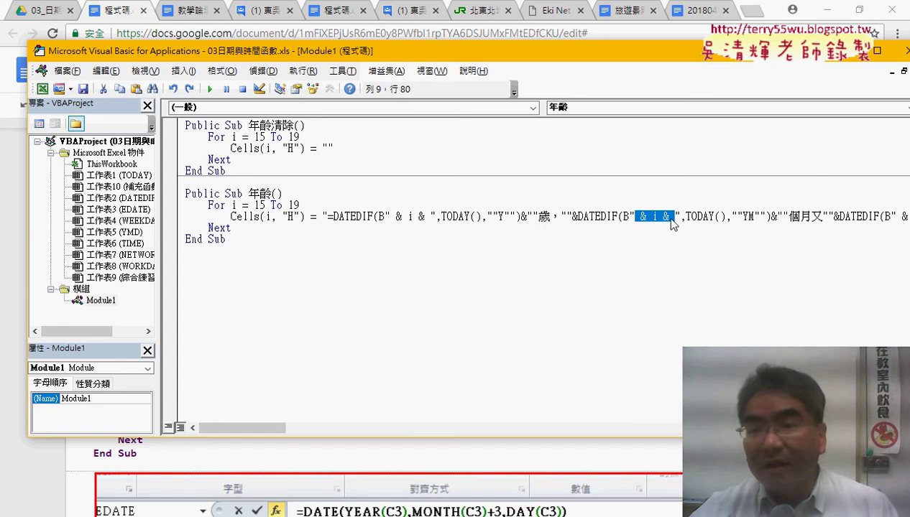
{"action": "key", "text": "Down"}
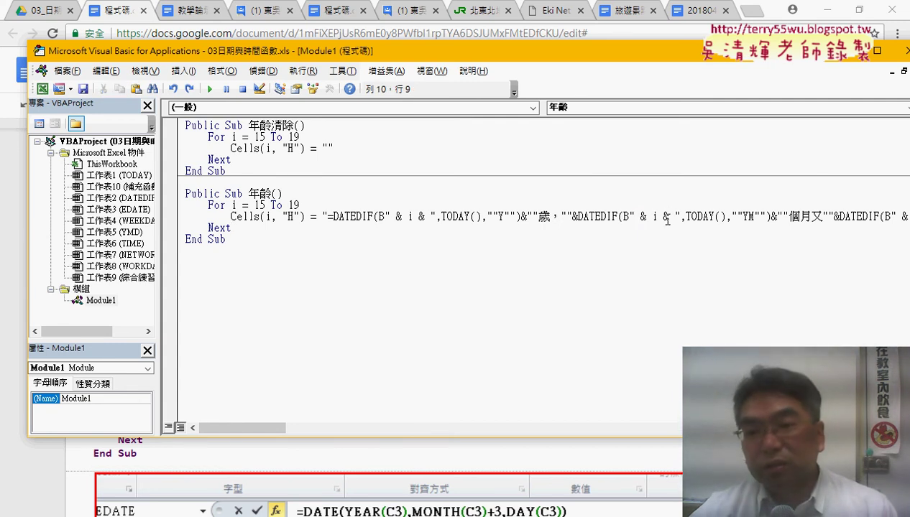
{"action": "left_click", "coordinate": [674, 217]}
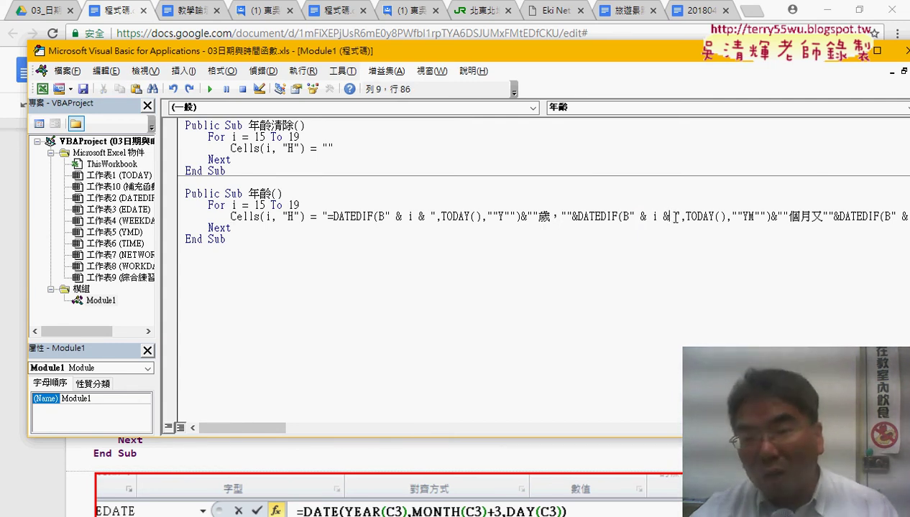
{"action": "type", "text": "\""}
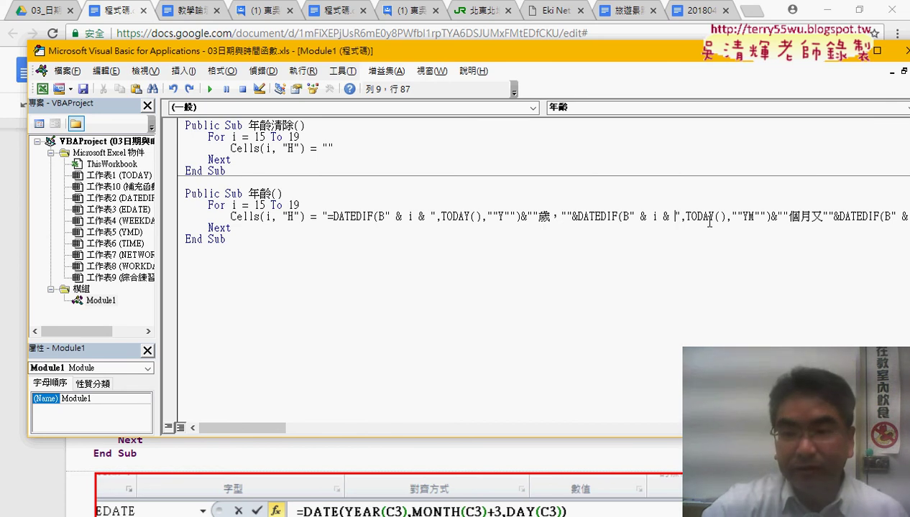
{"action": "type", "text": "_"}
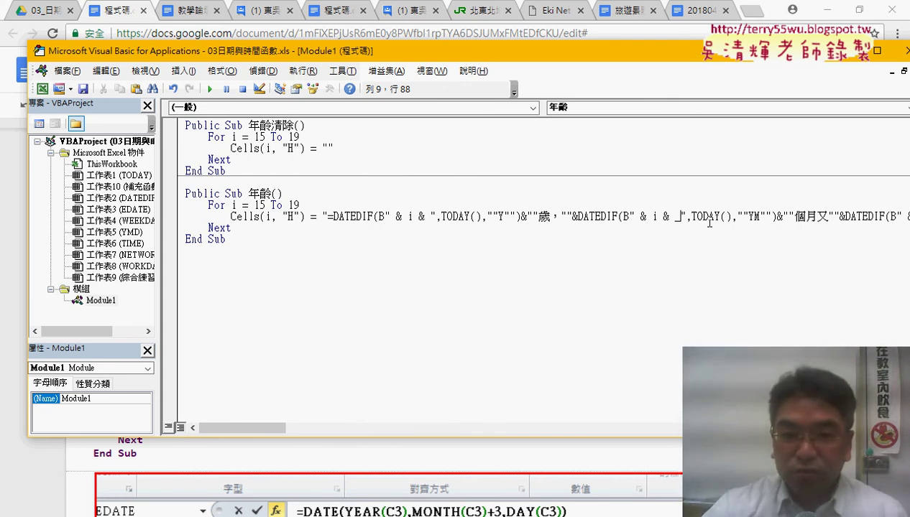
{"action": "key", "text": "Return"}
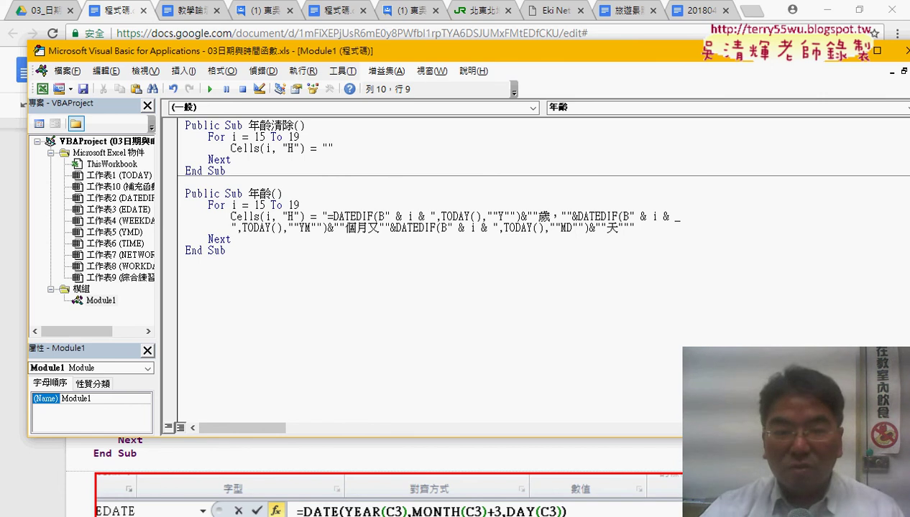
{"action": "left_click", "coordinate": [542, 377]}
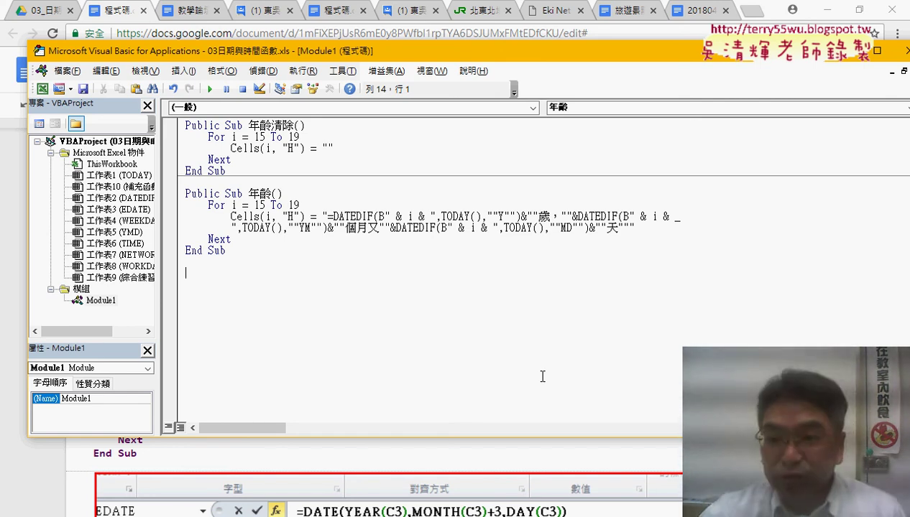
{"action": "left_click_drag", "start_coordinate": [668, 217], "coordinate": [683, 217]}
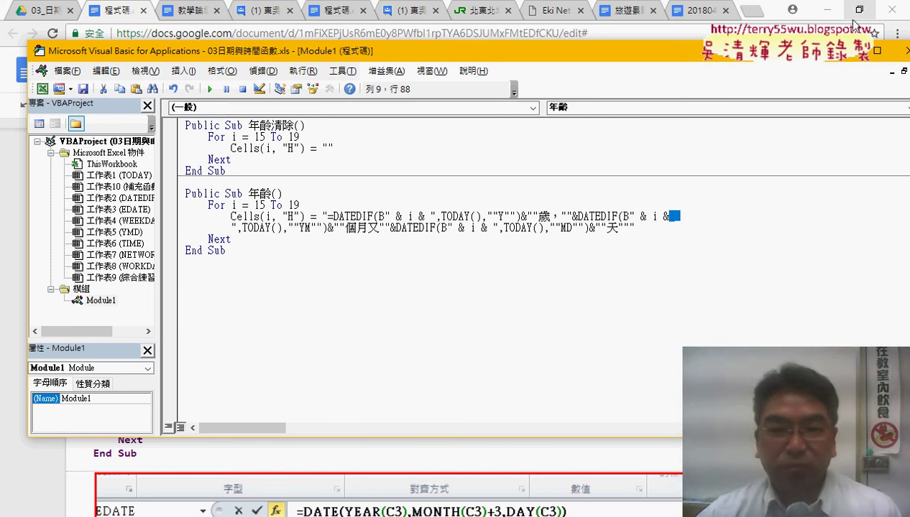
{"action": "left_click", "coordinate": [827, 10]}
- Bring the DATEDIF worksheet in front of the VBA editor and select empty cell H11
{"action": "left_click", "coordinate": [848, 50]}
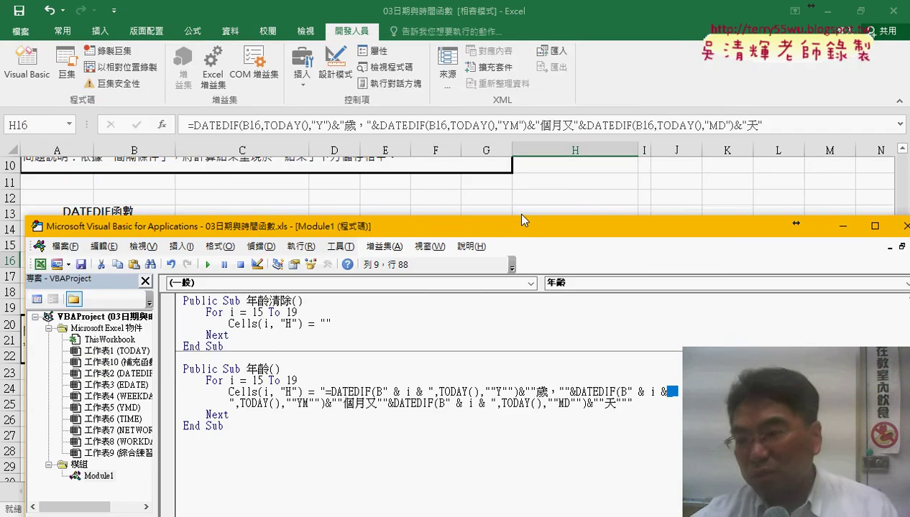
{"action": "left_click", "coordinate": [572, 188]}
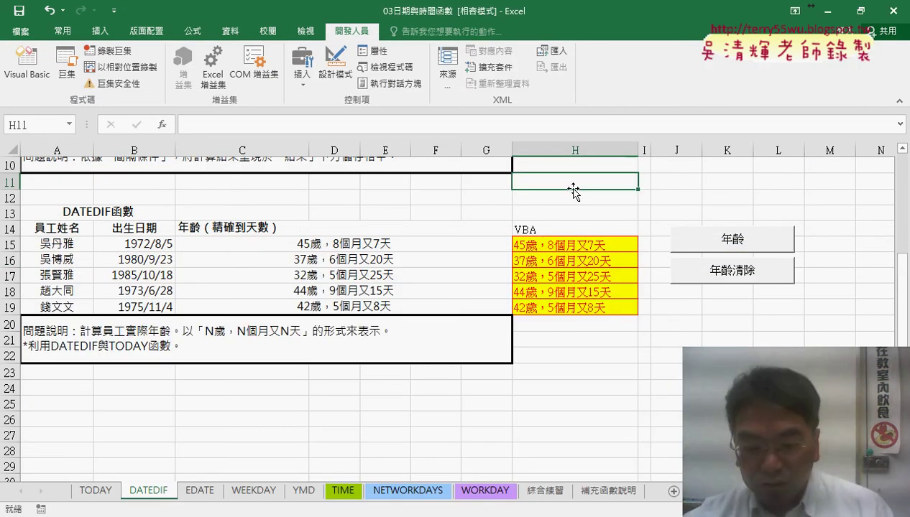